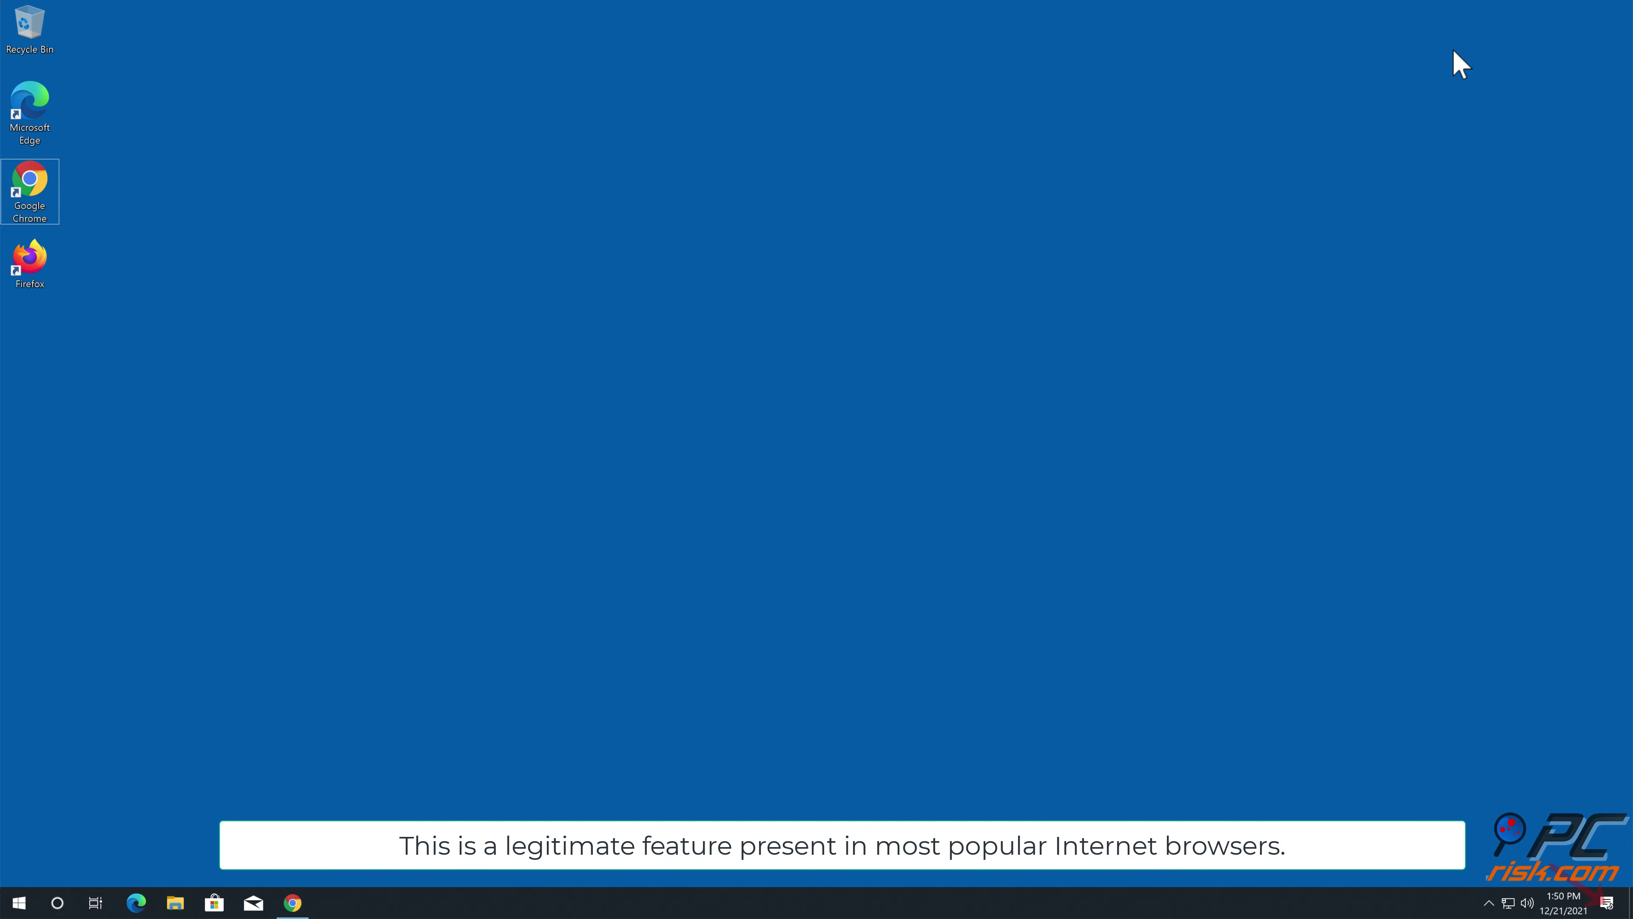
- Allow notifications from the womanlovemate.com survey page, then close Chrome
click(292, 903)
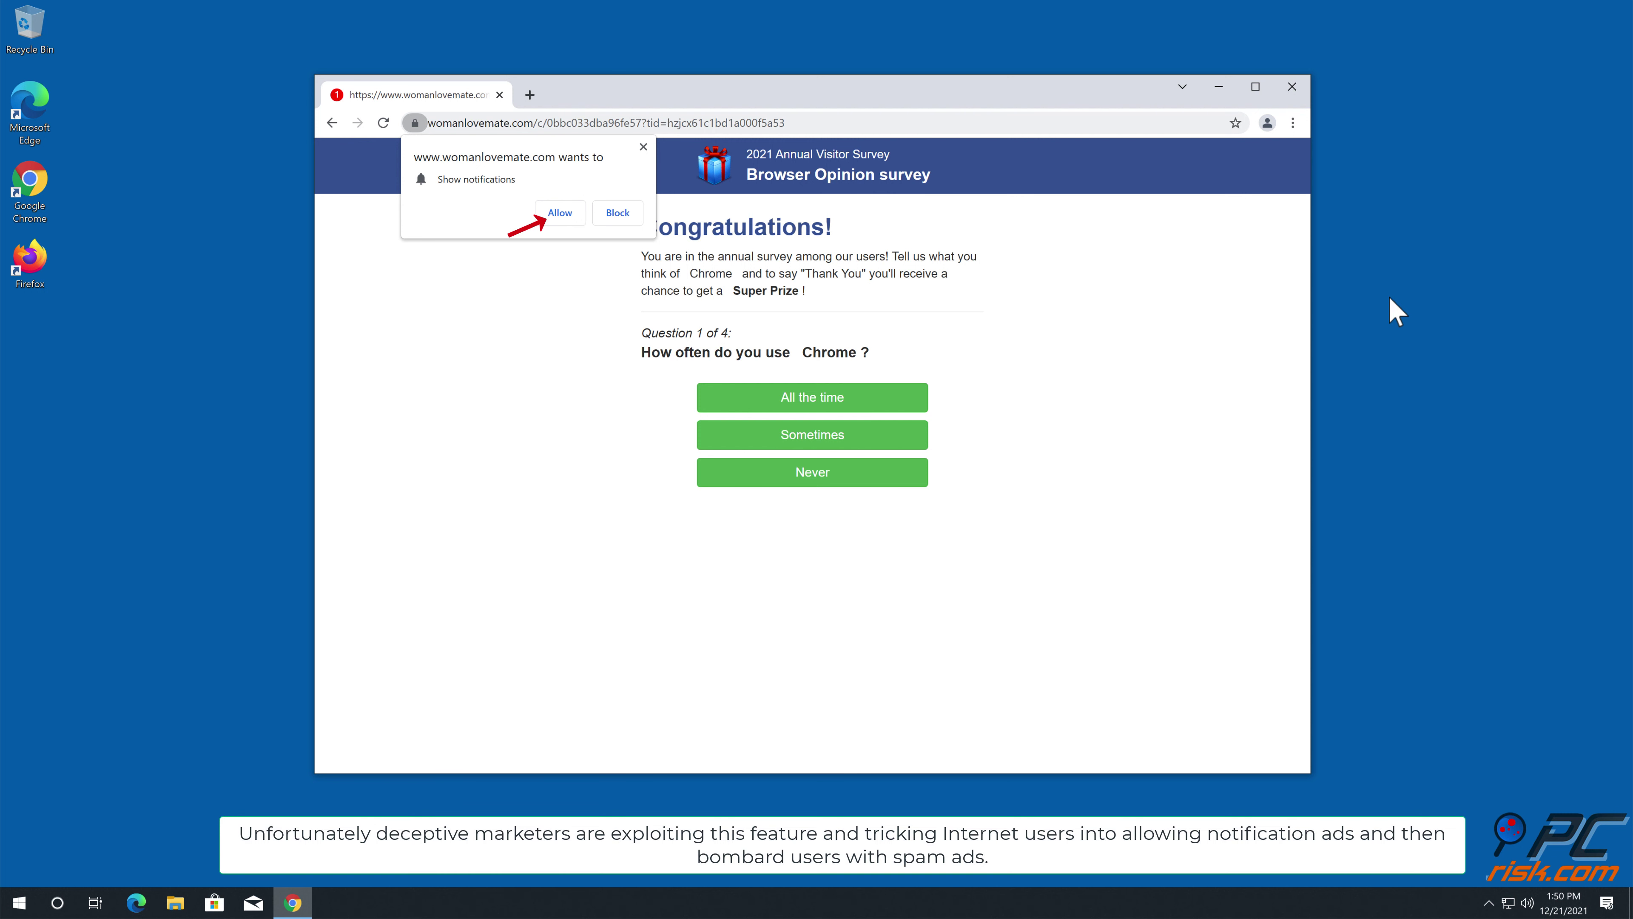
click(570, 214)
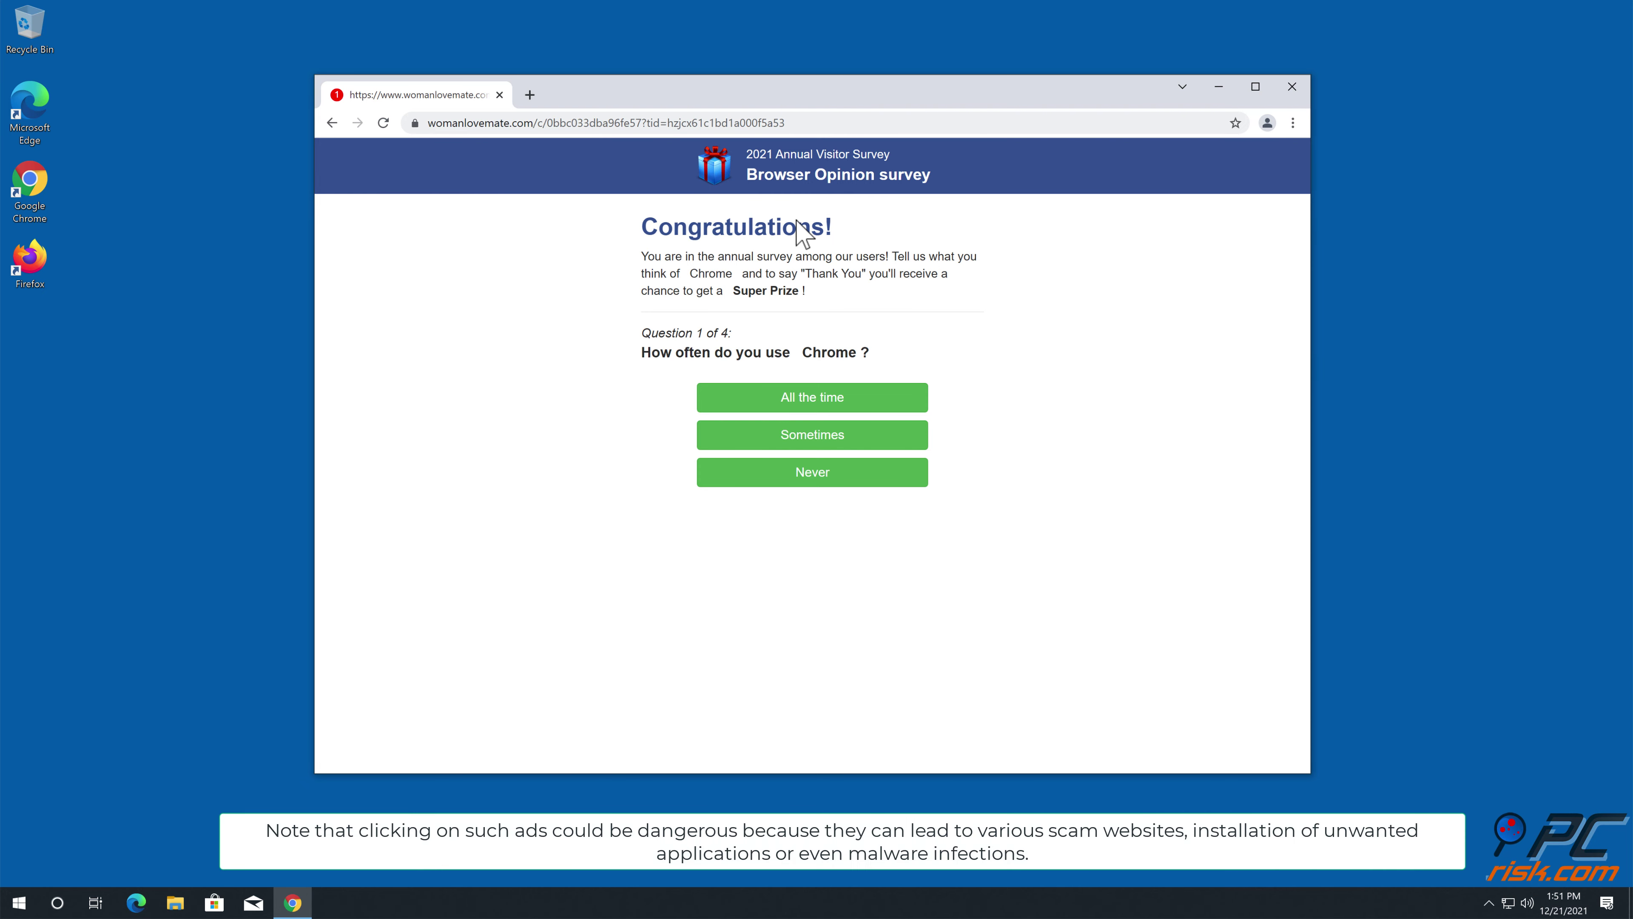
click(1290, 88)
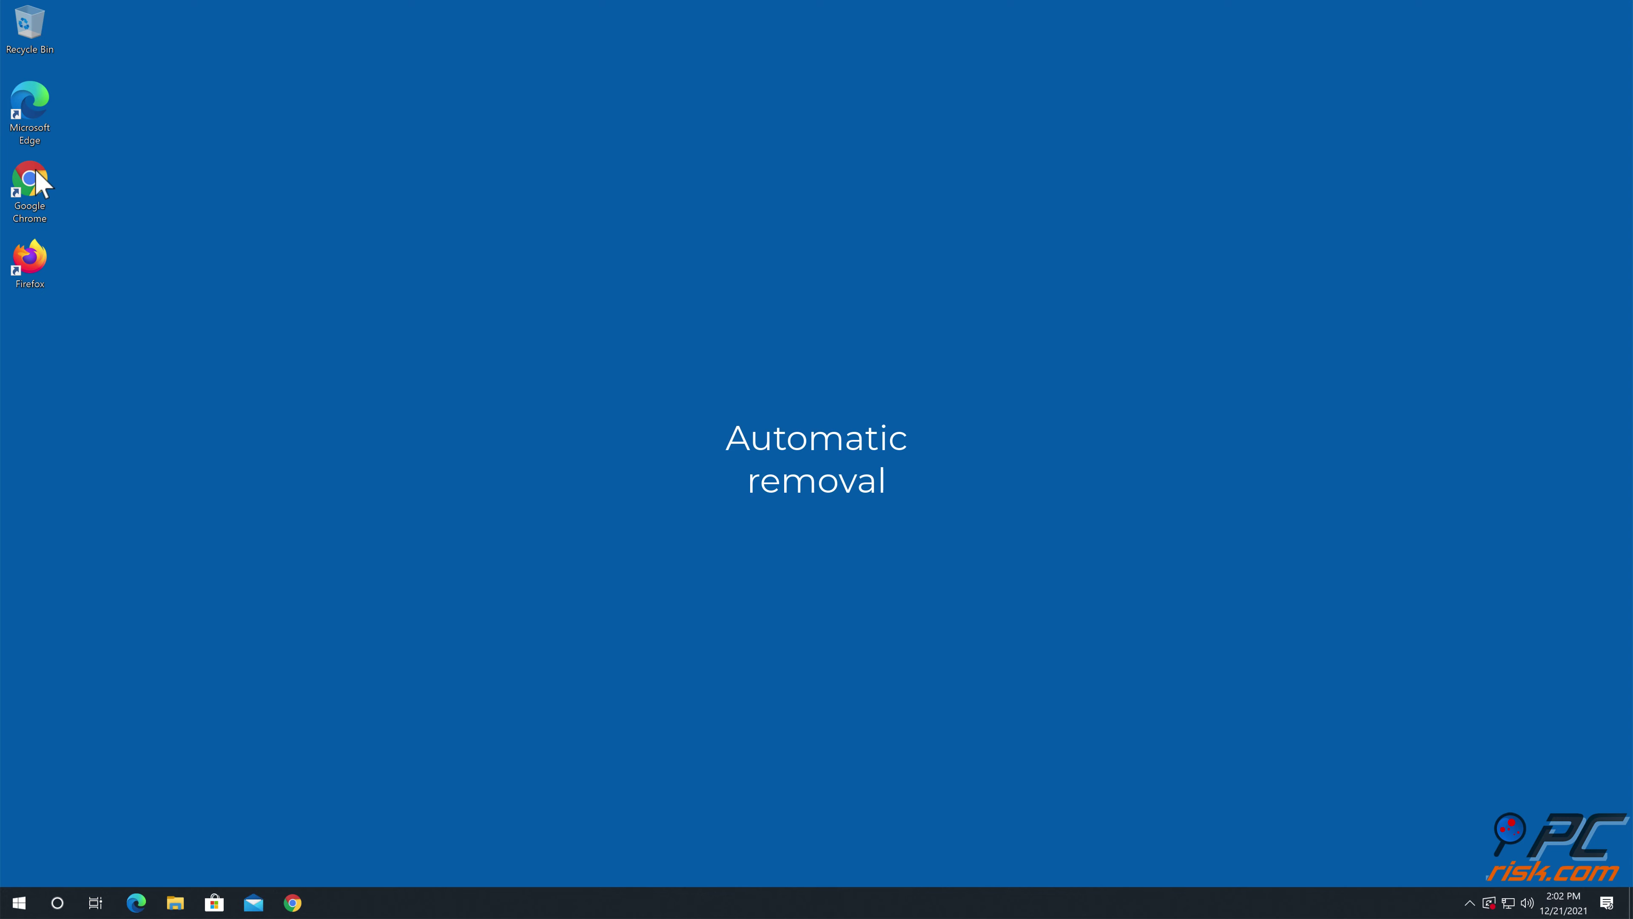
double_click(29, 179)
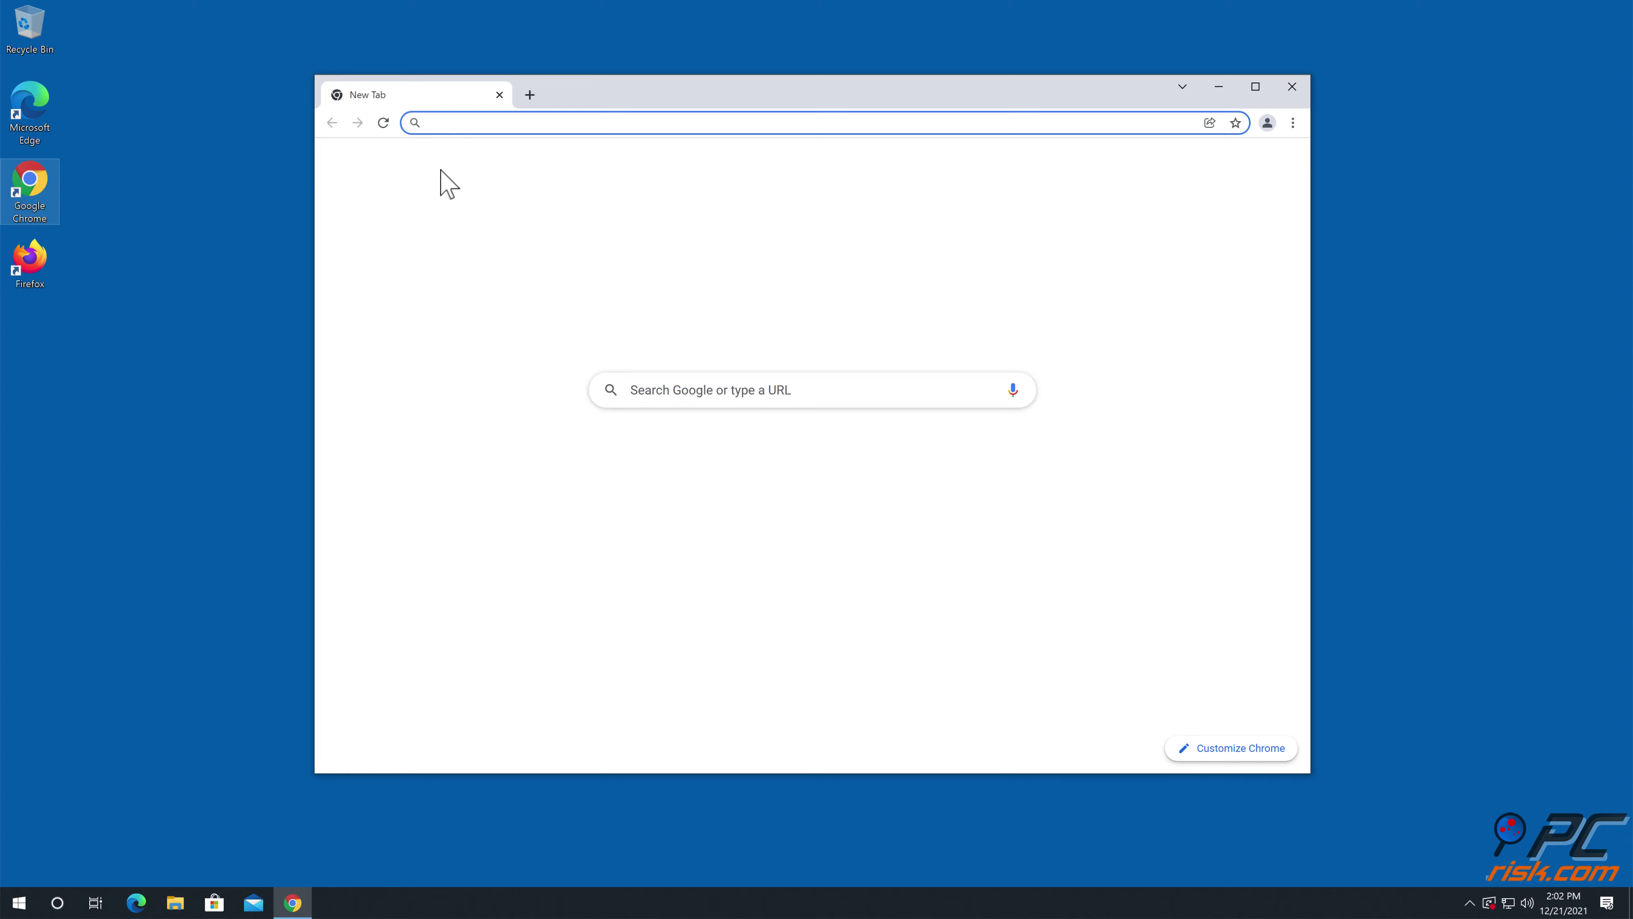
text(www.comb)
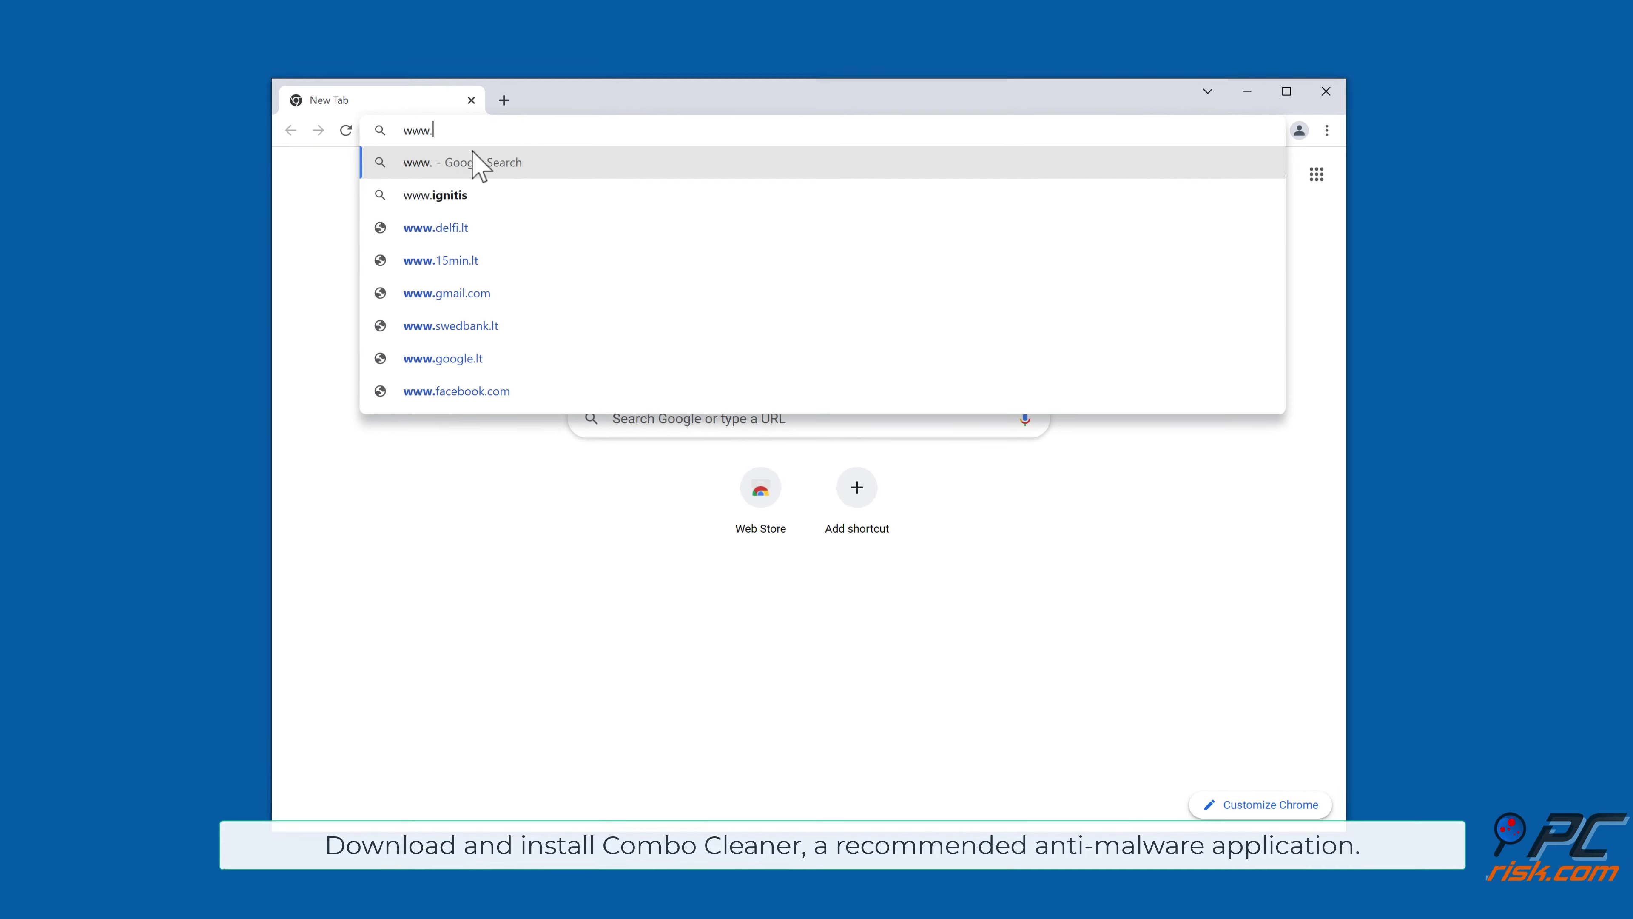
text(ocleaner.co)
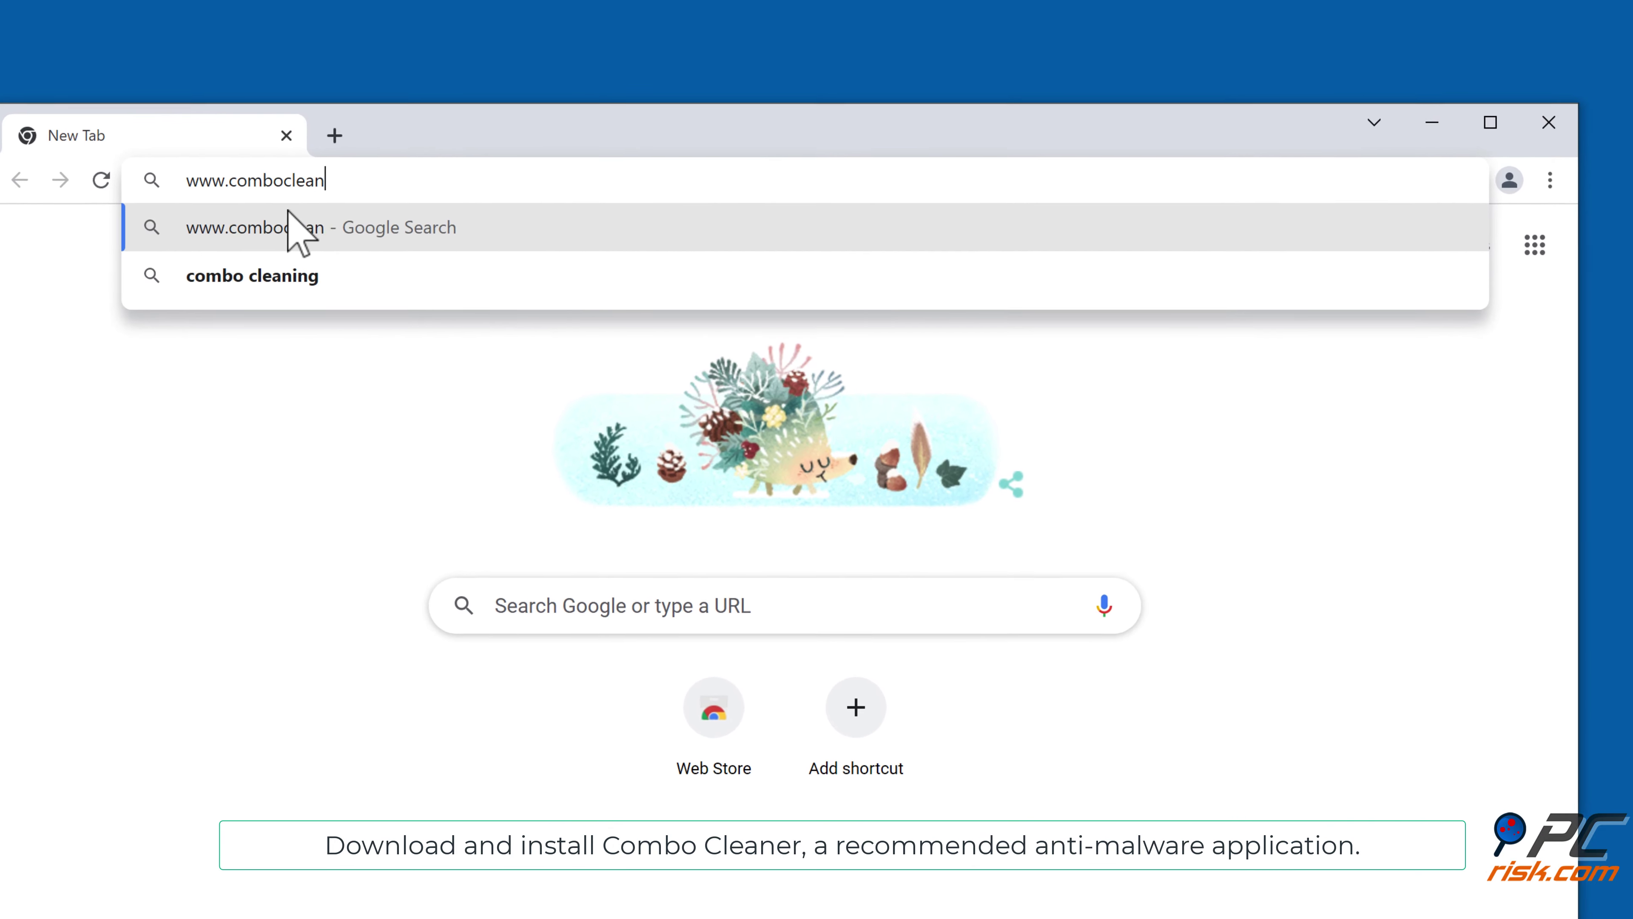
text(m)
key(Return)
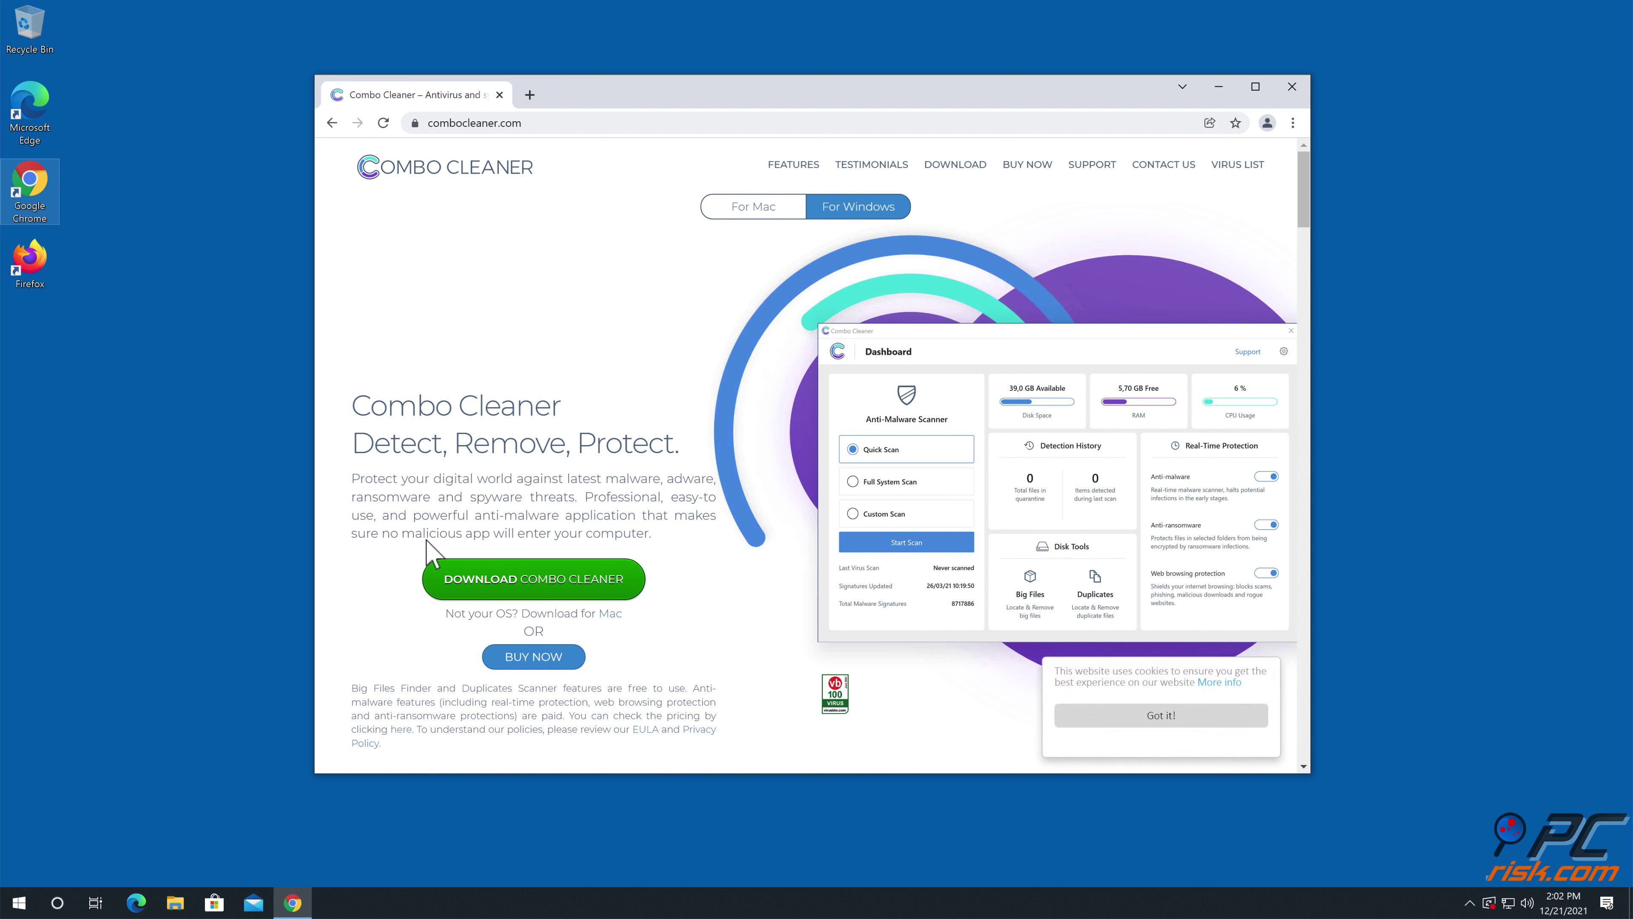
click(512, 592)
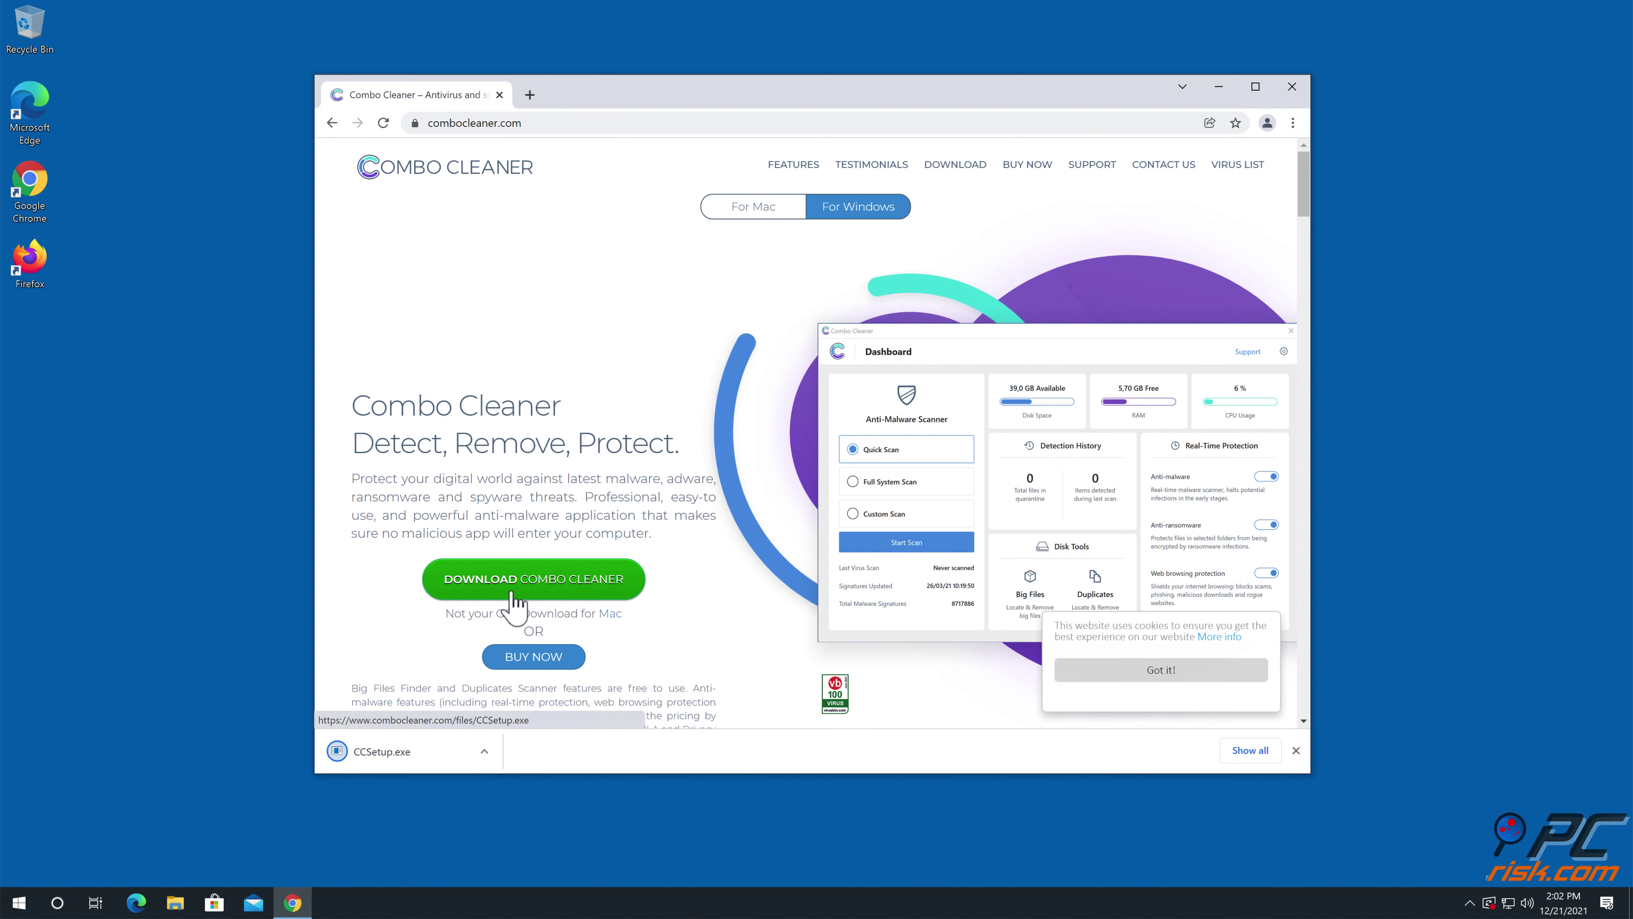
- Run CCSetup.exe, approve User Account Control, and complete the InstallShield Wizard
click(429, 747)
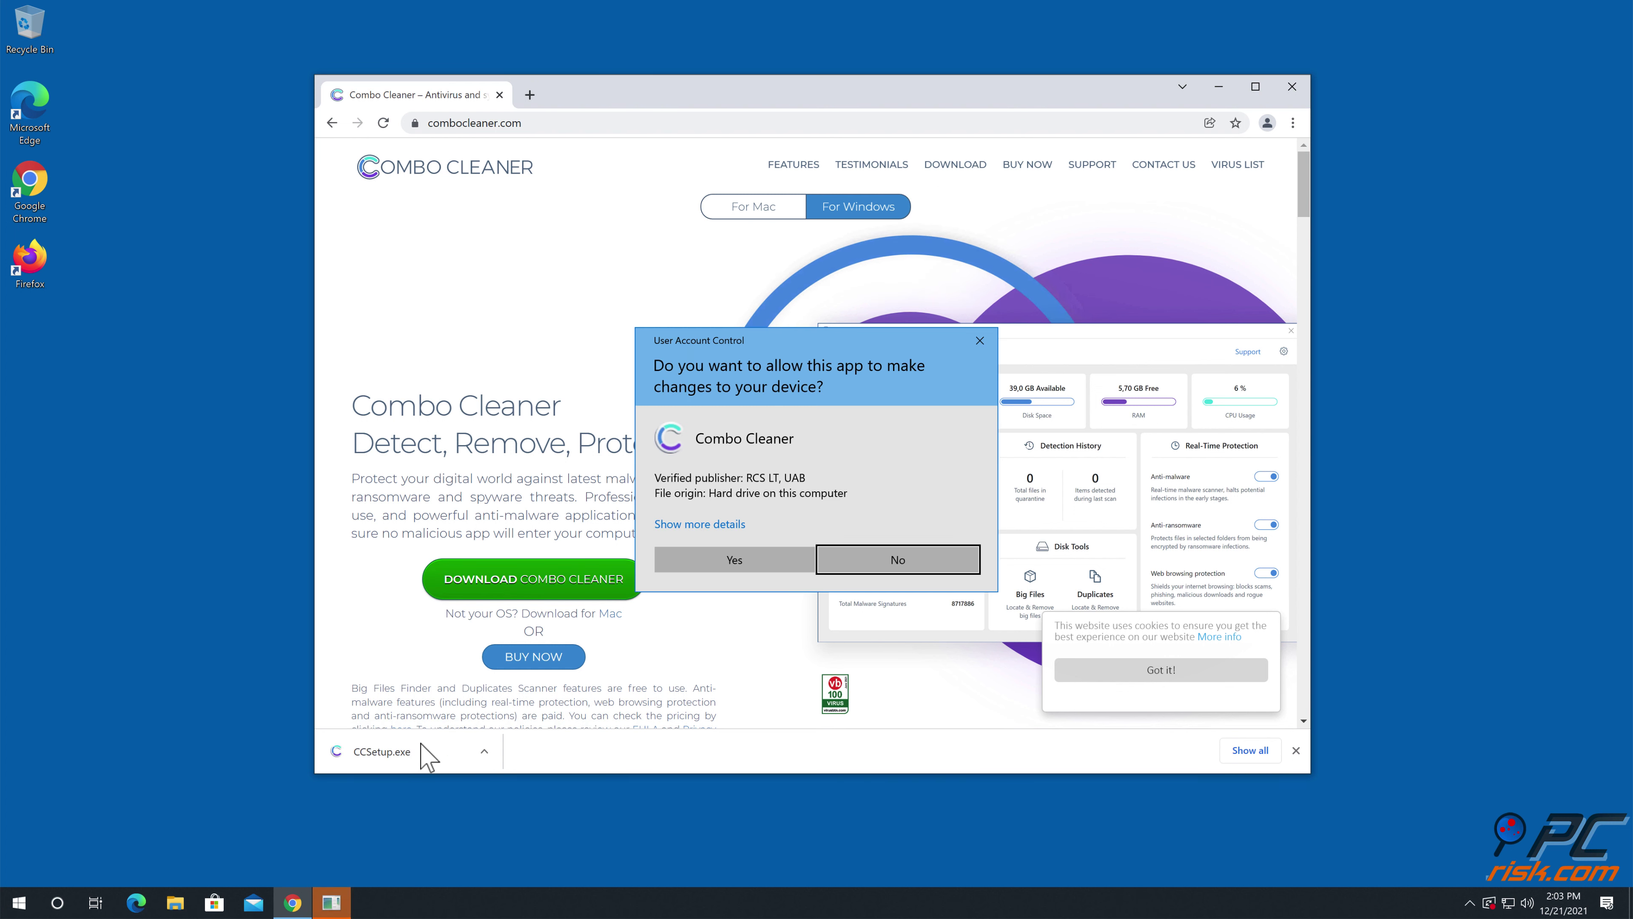
click(729, 561)
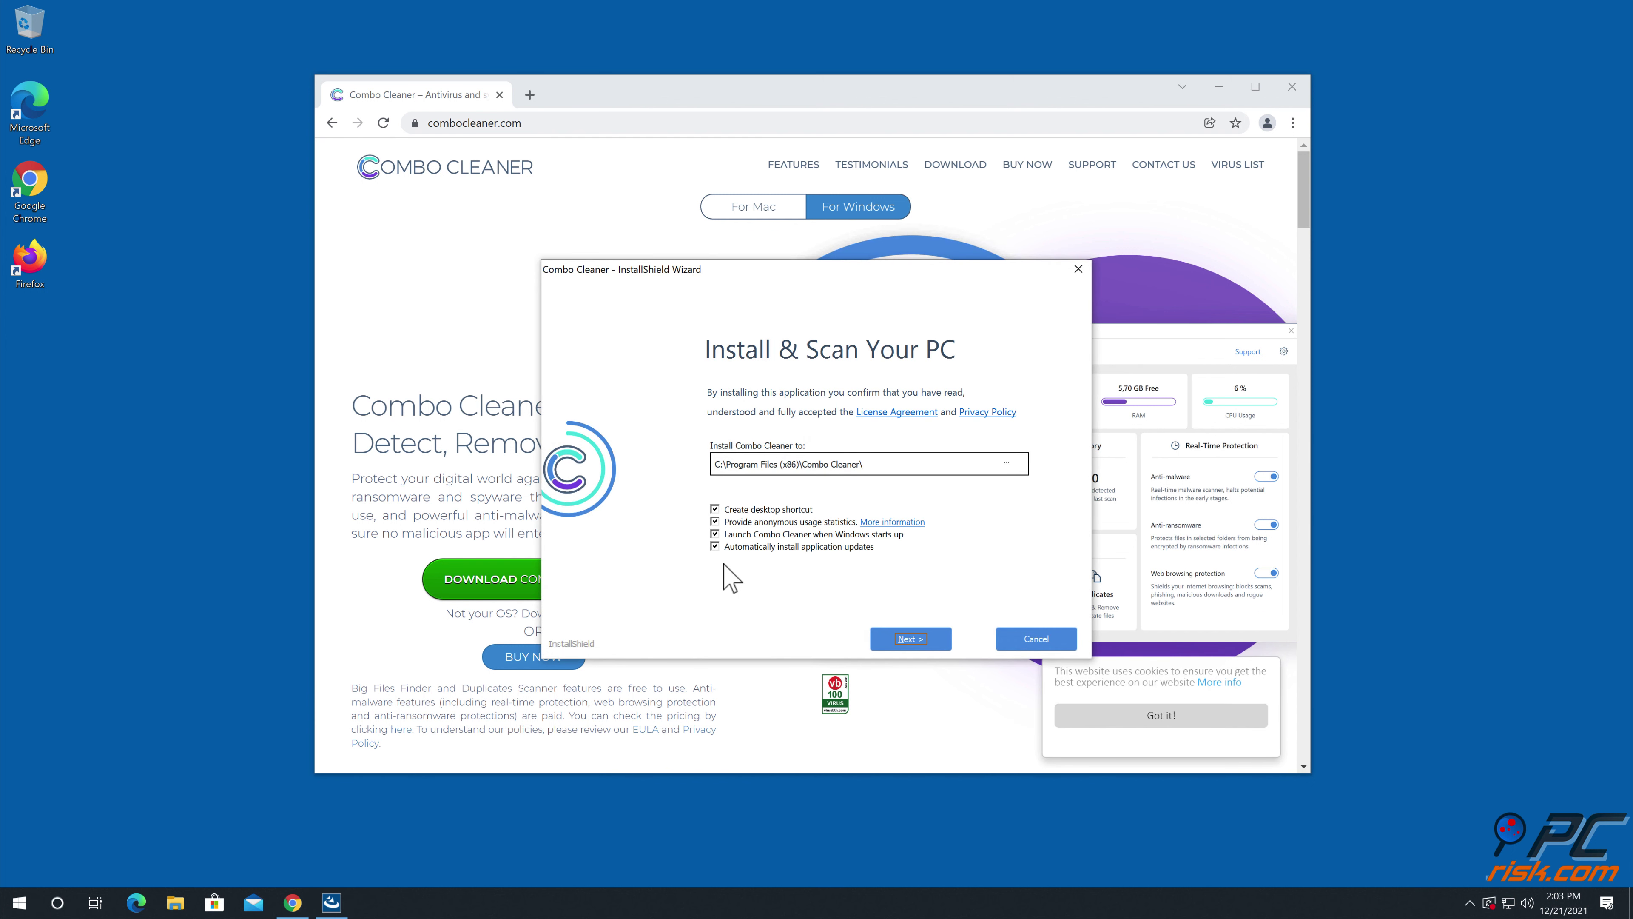
click(908, 638)
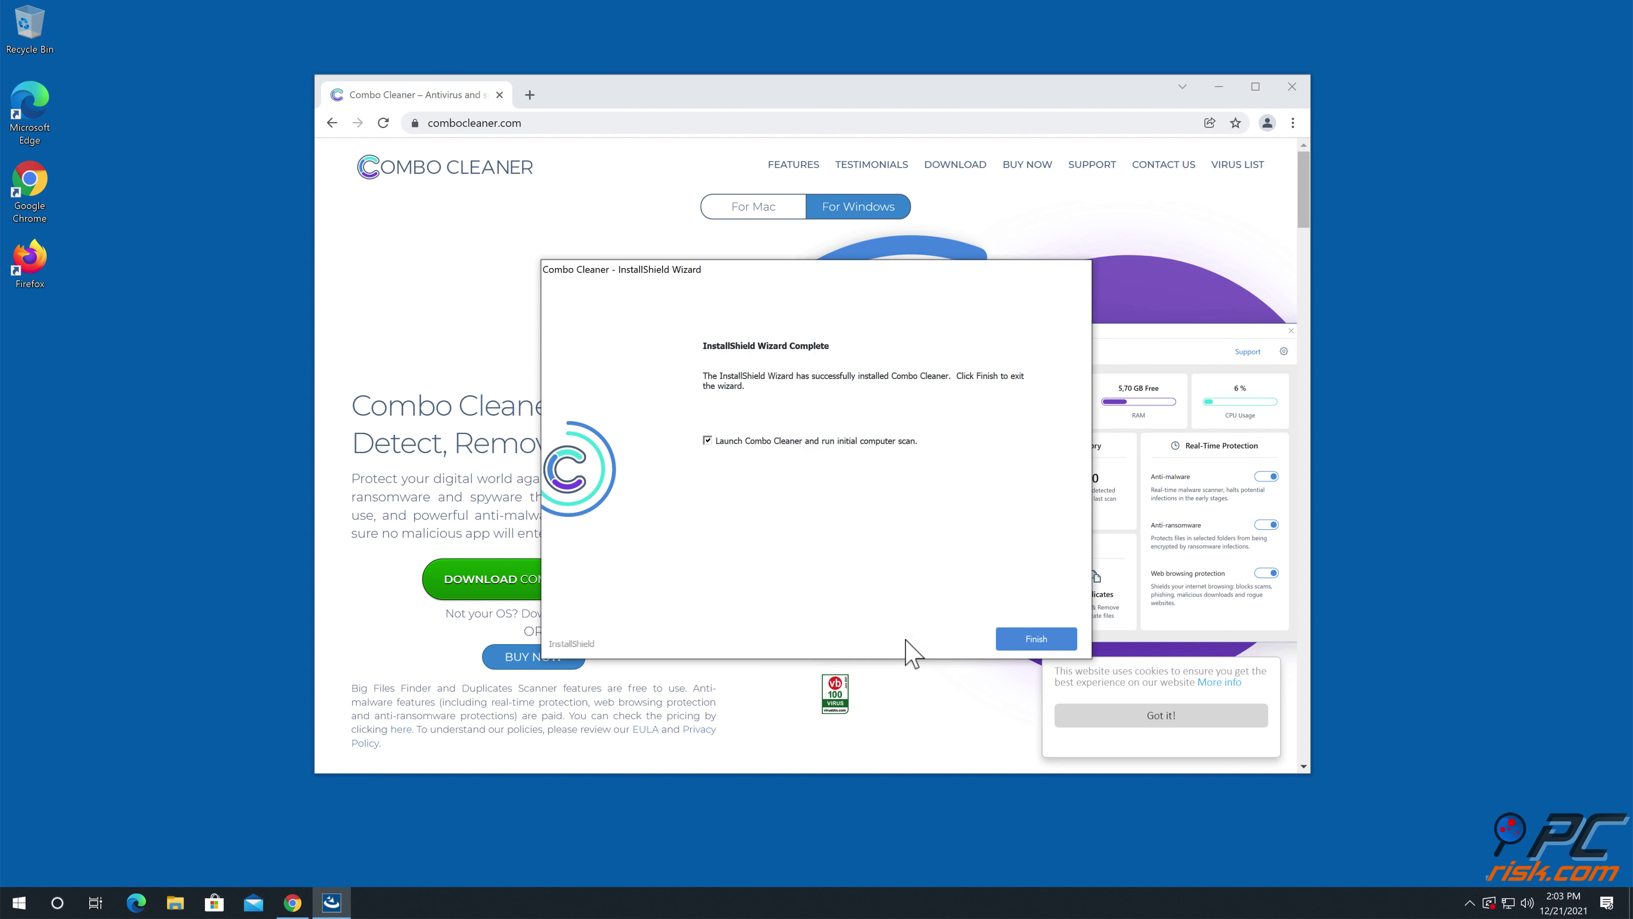
click(1016, 636)
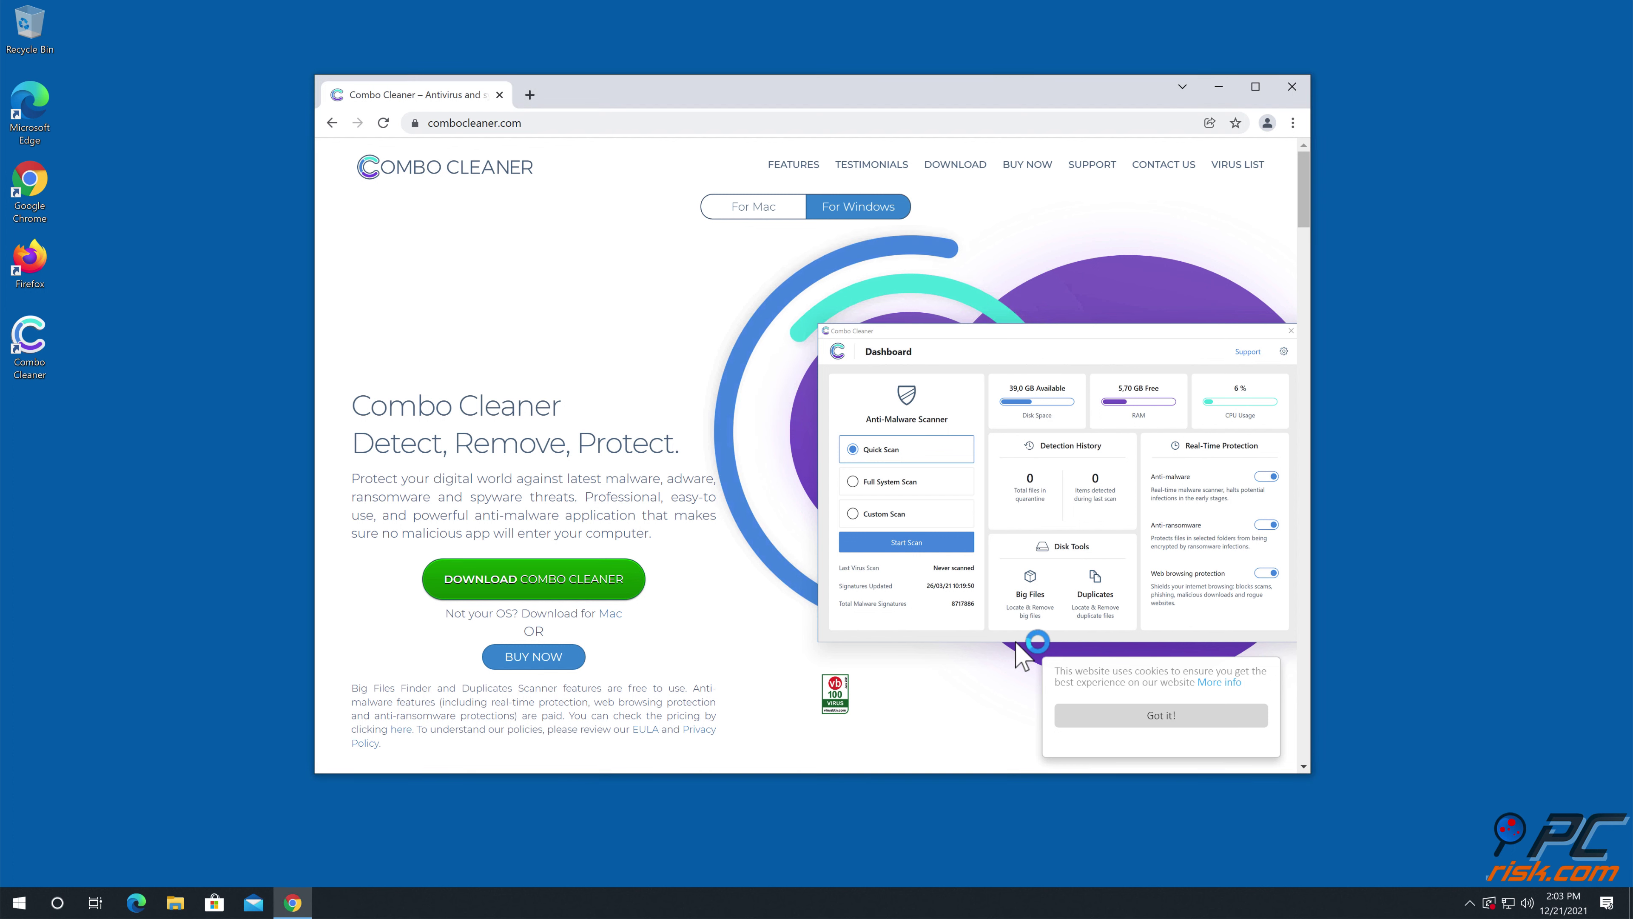
- Close Chrome, quarantine the detected womanlovemate.com Ads threat, and dismiss the scan summary
click(1292, 86)
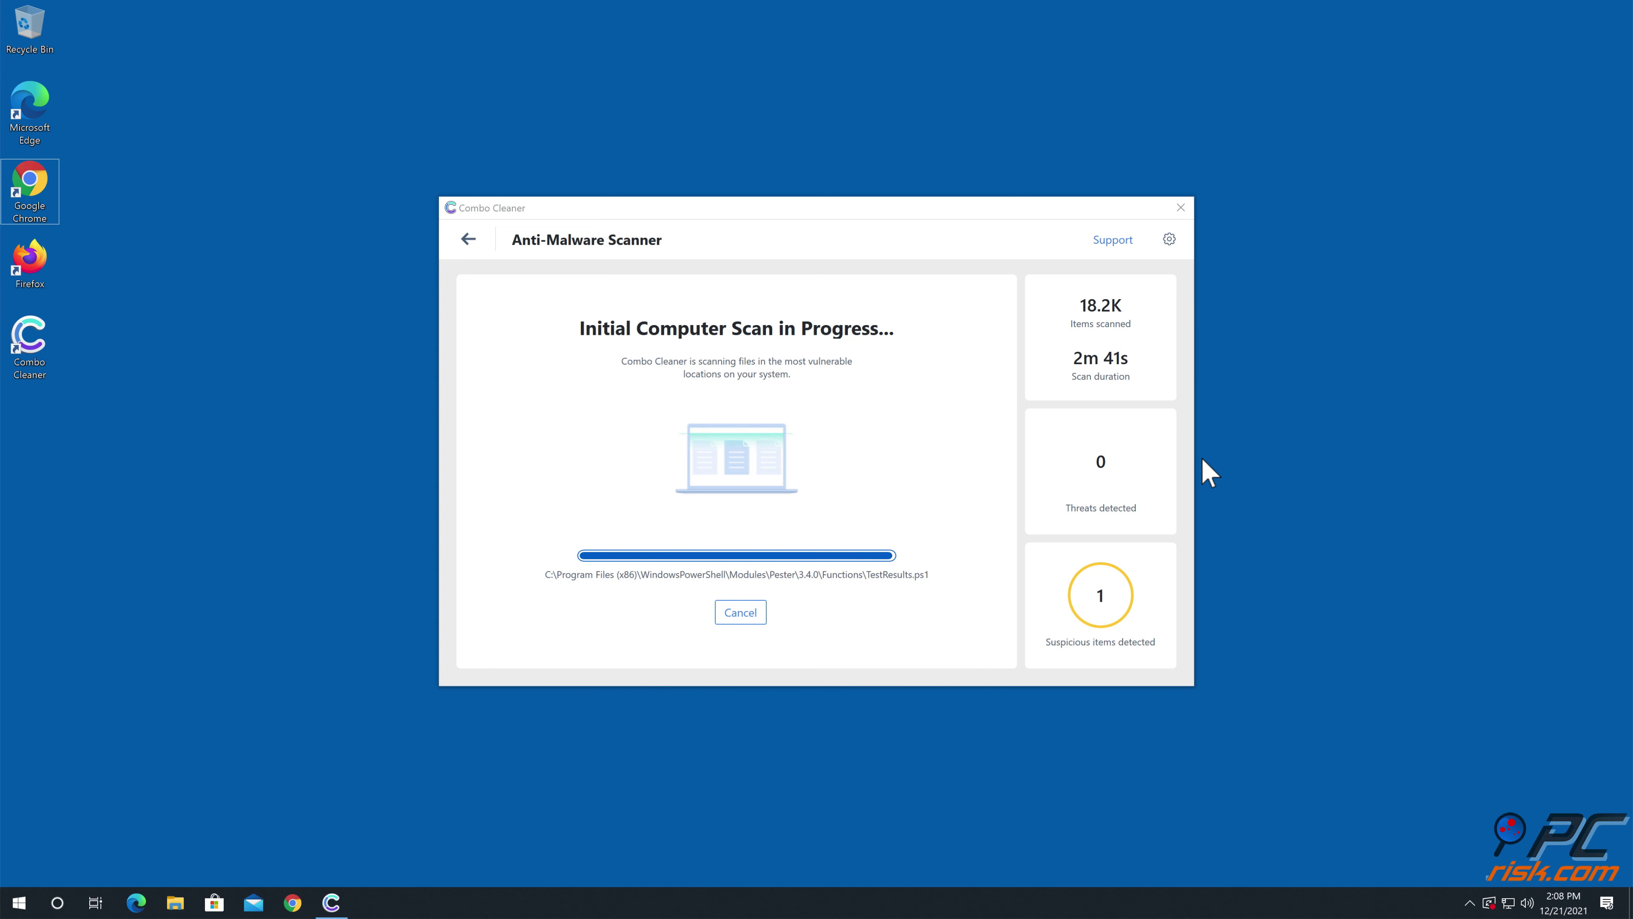
click(1113, 653)
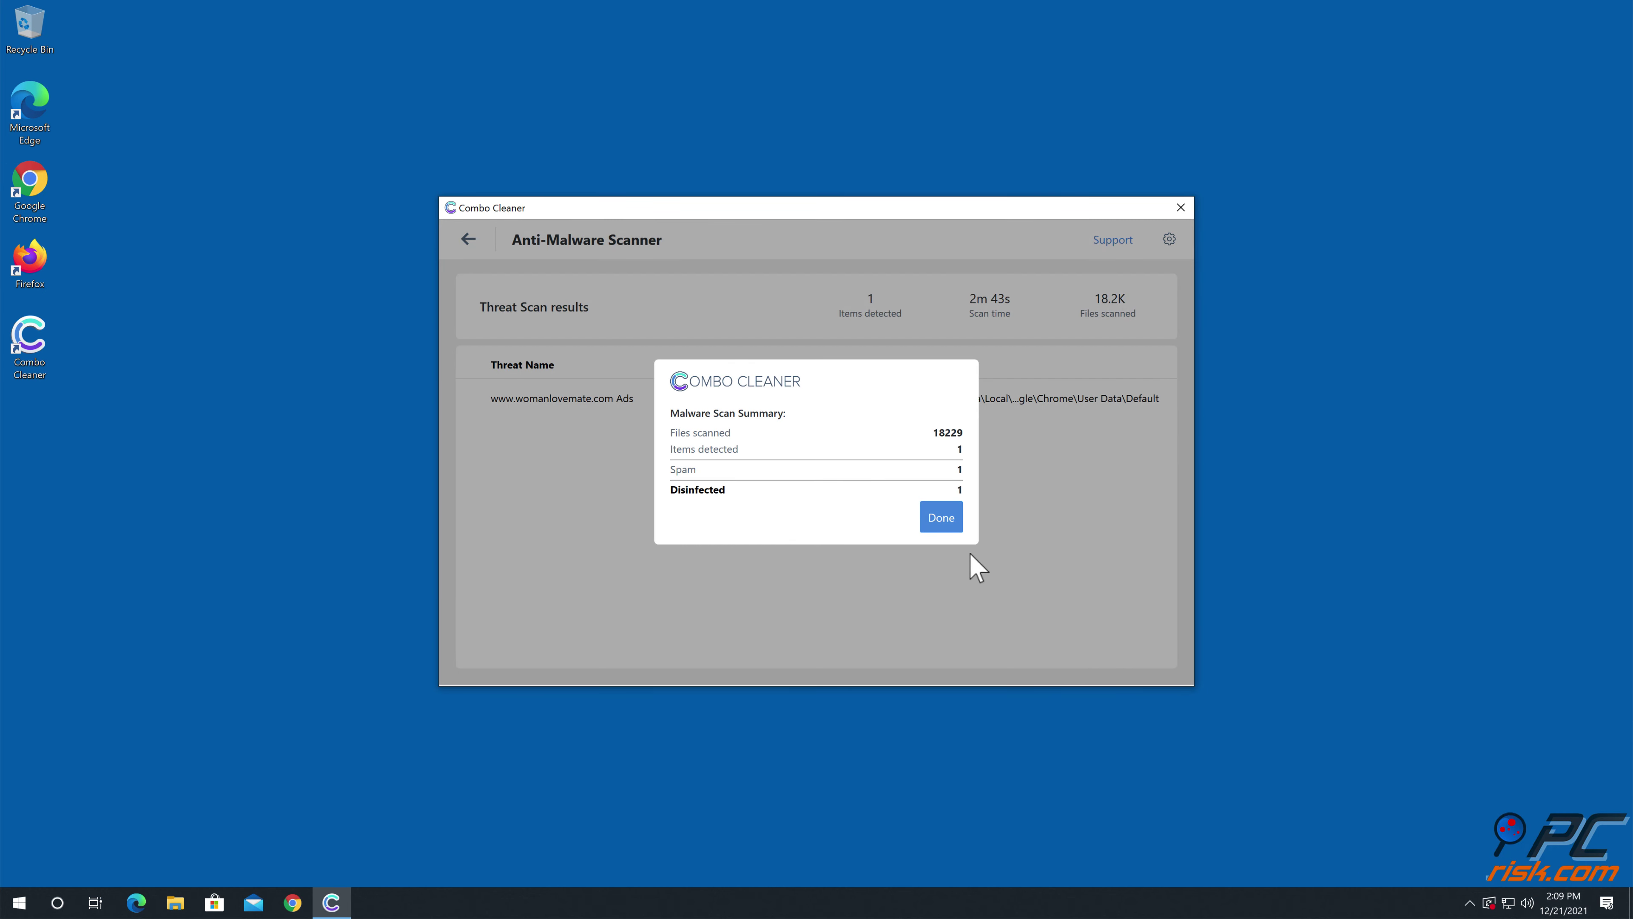
click(936, 521)
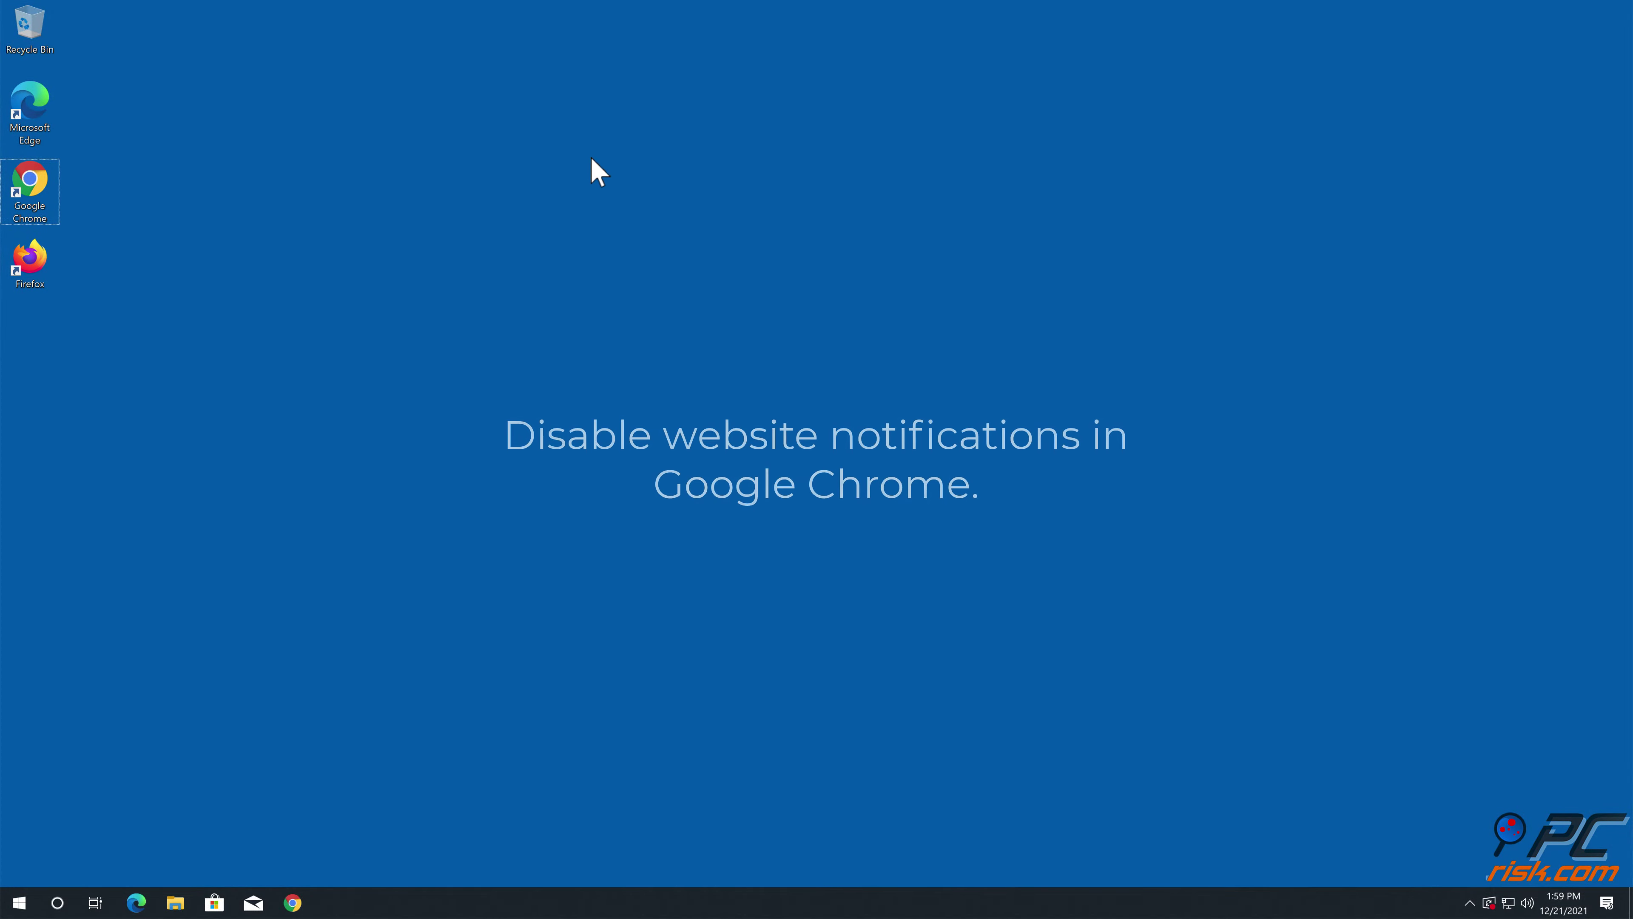
- Launch Chrome and go to Settings > Privacy and security
double_click(42, 182)
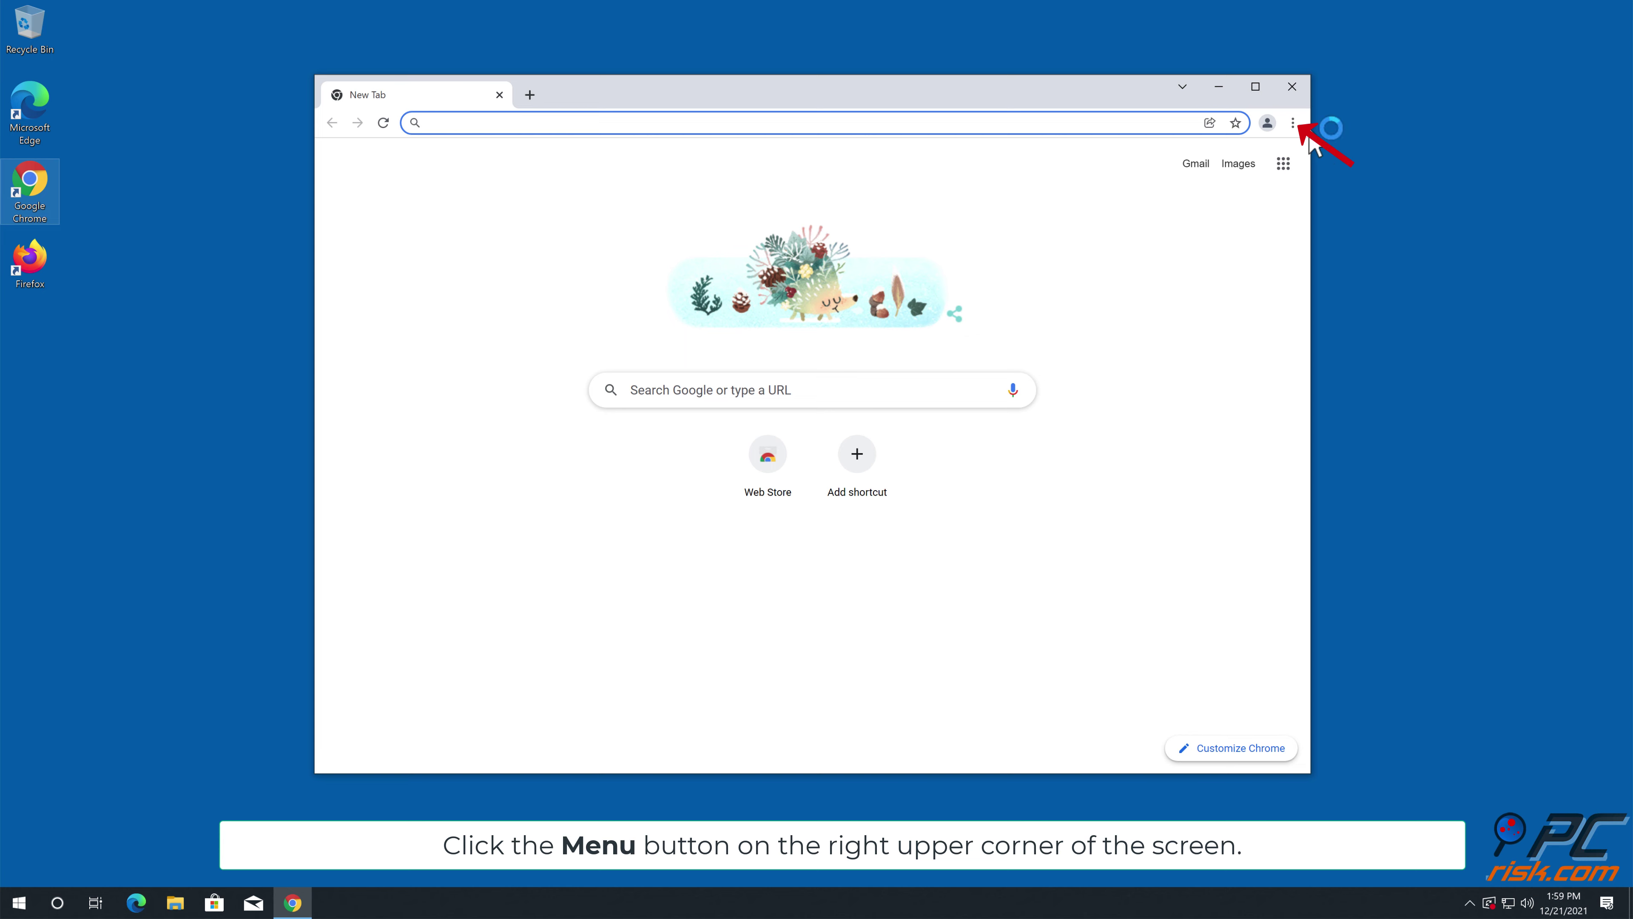
click(1293, 123)
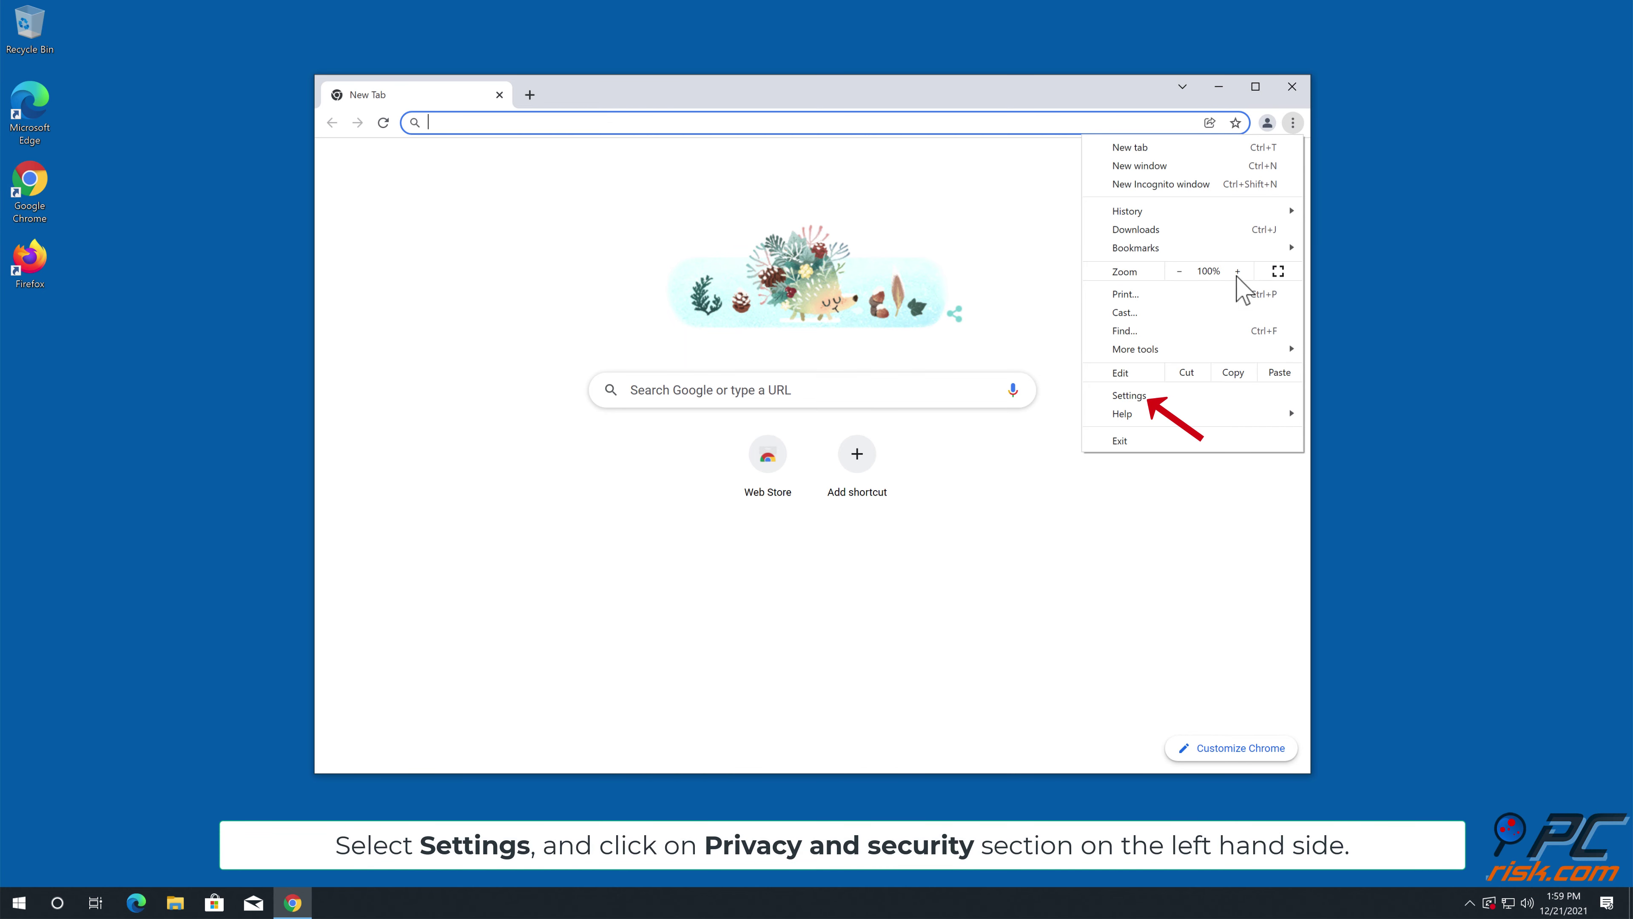
click(1154, 396)
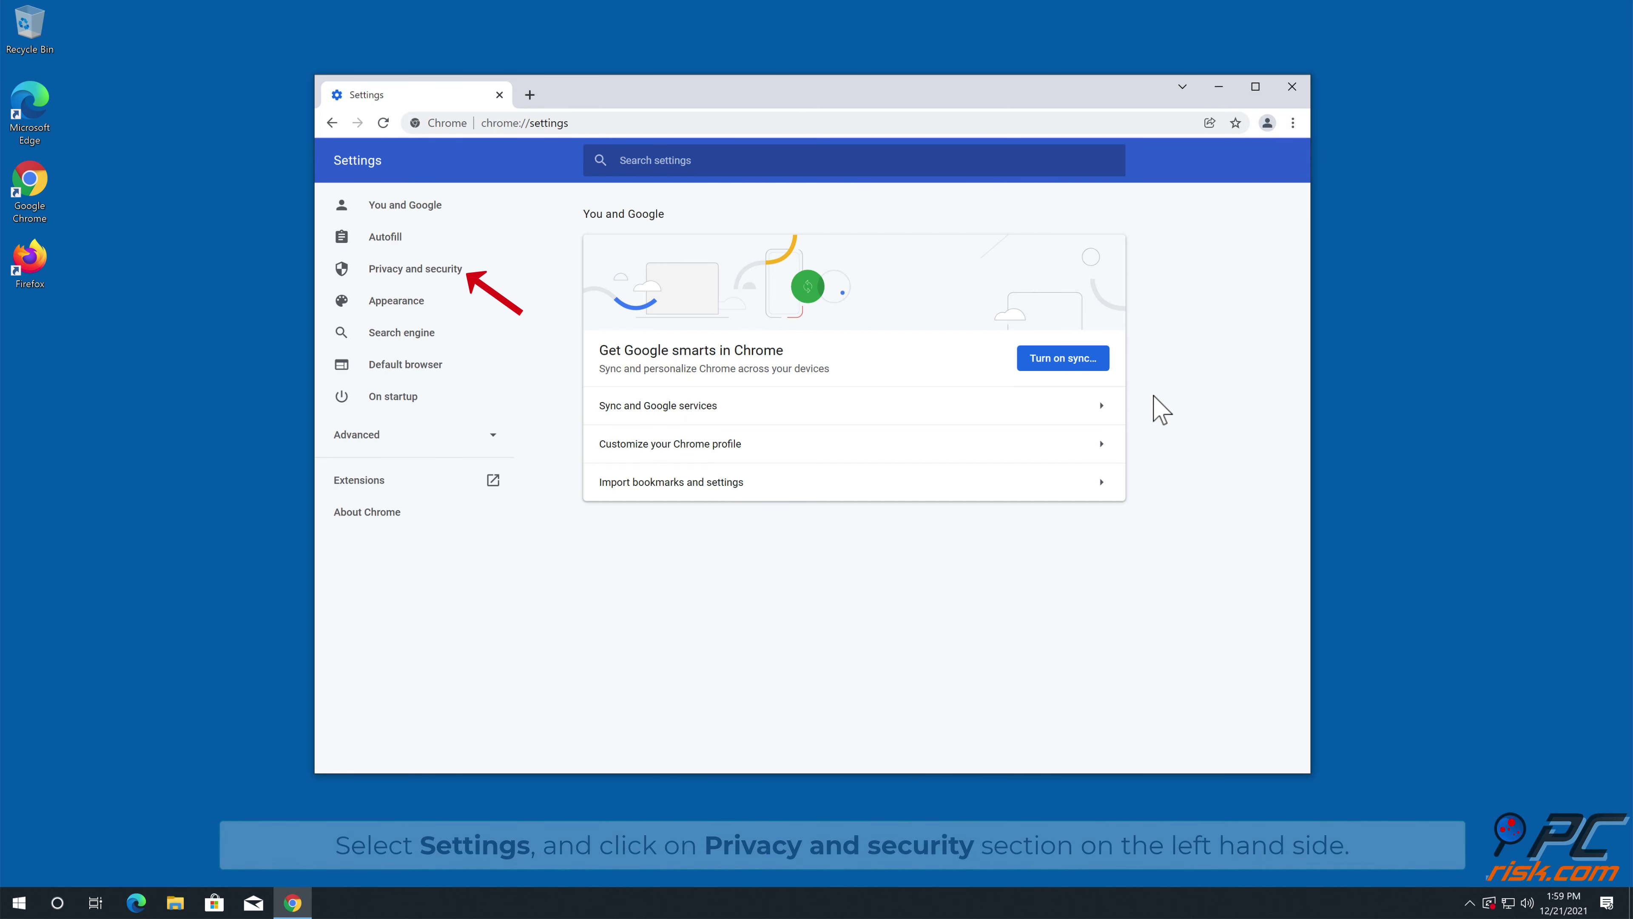
click(418, 270)
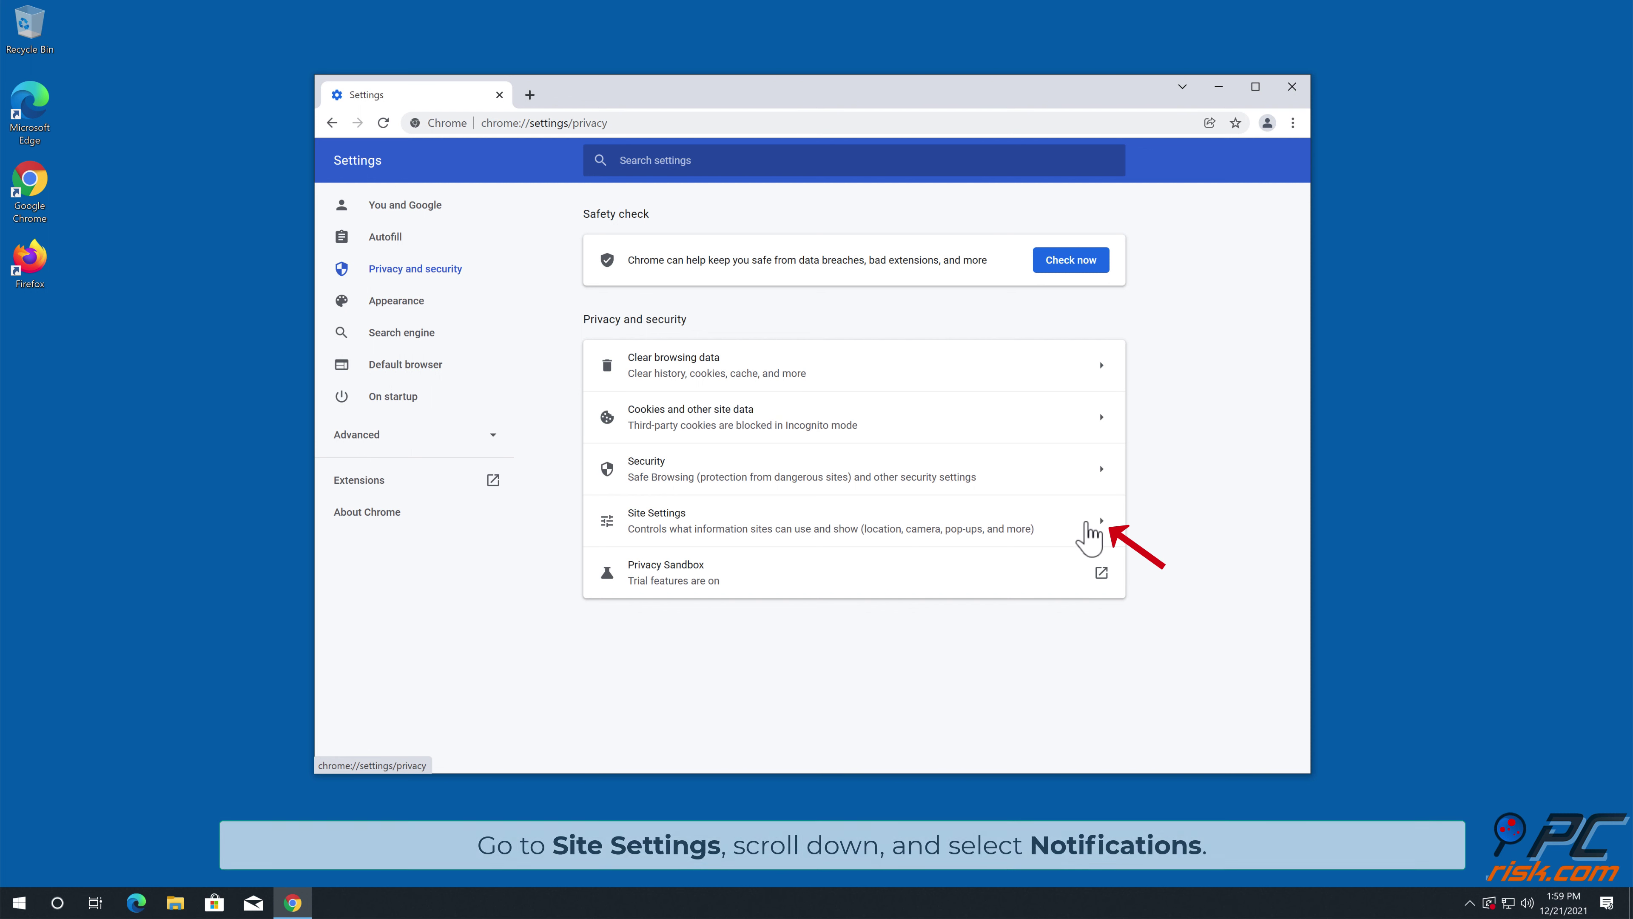
- Remove womanlovemate.com from Chrome's Site Settings > Notifications list and close Chrome
click(1104, 538)
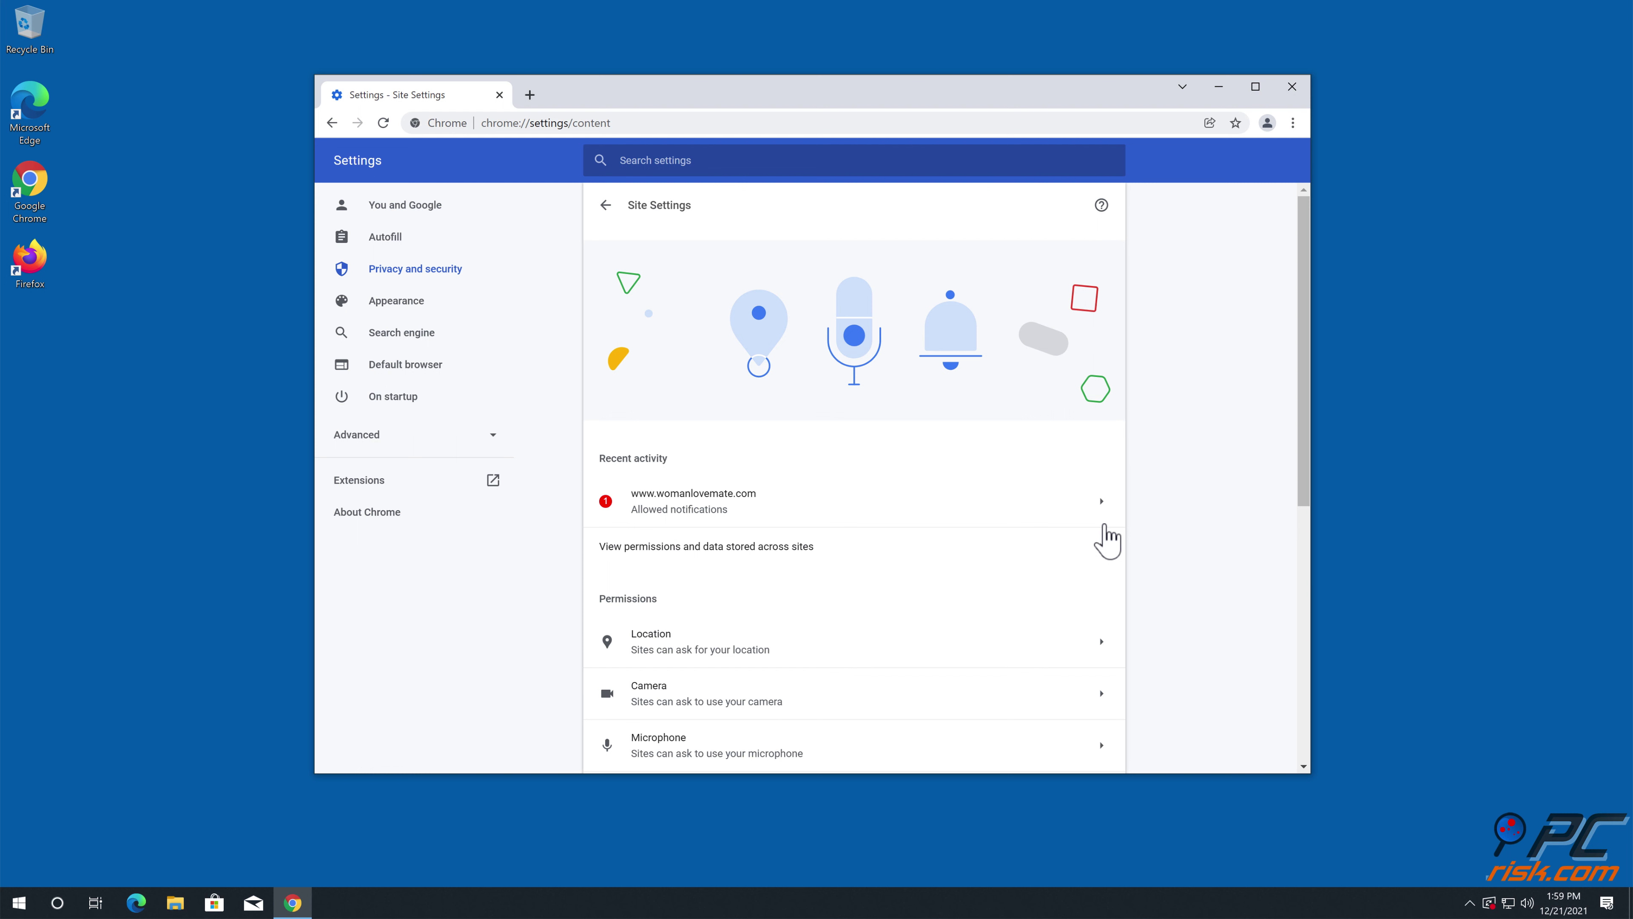
drag(1302, 375, 1302, 576)
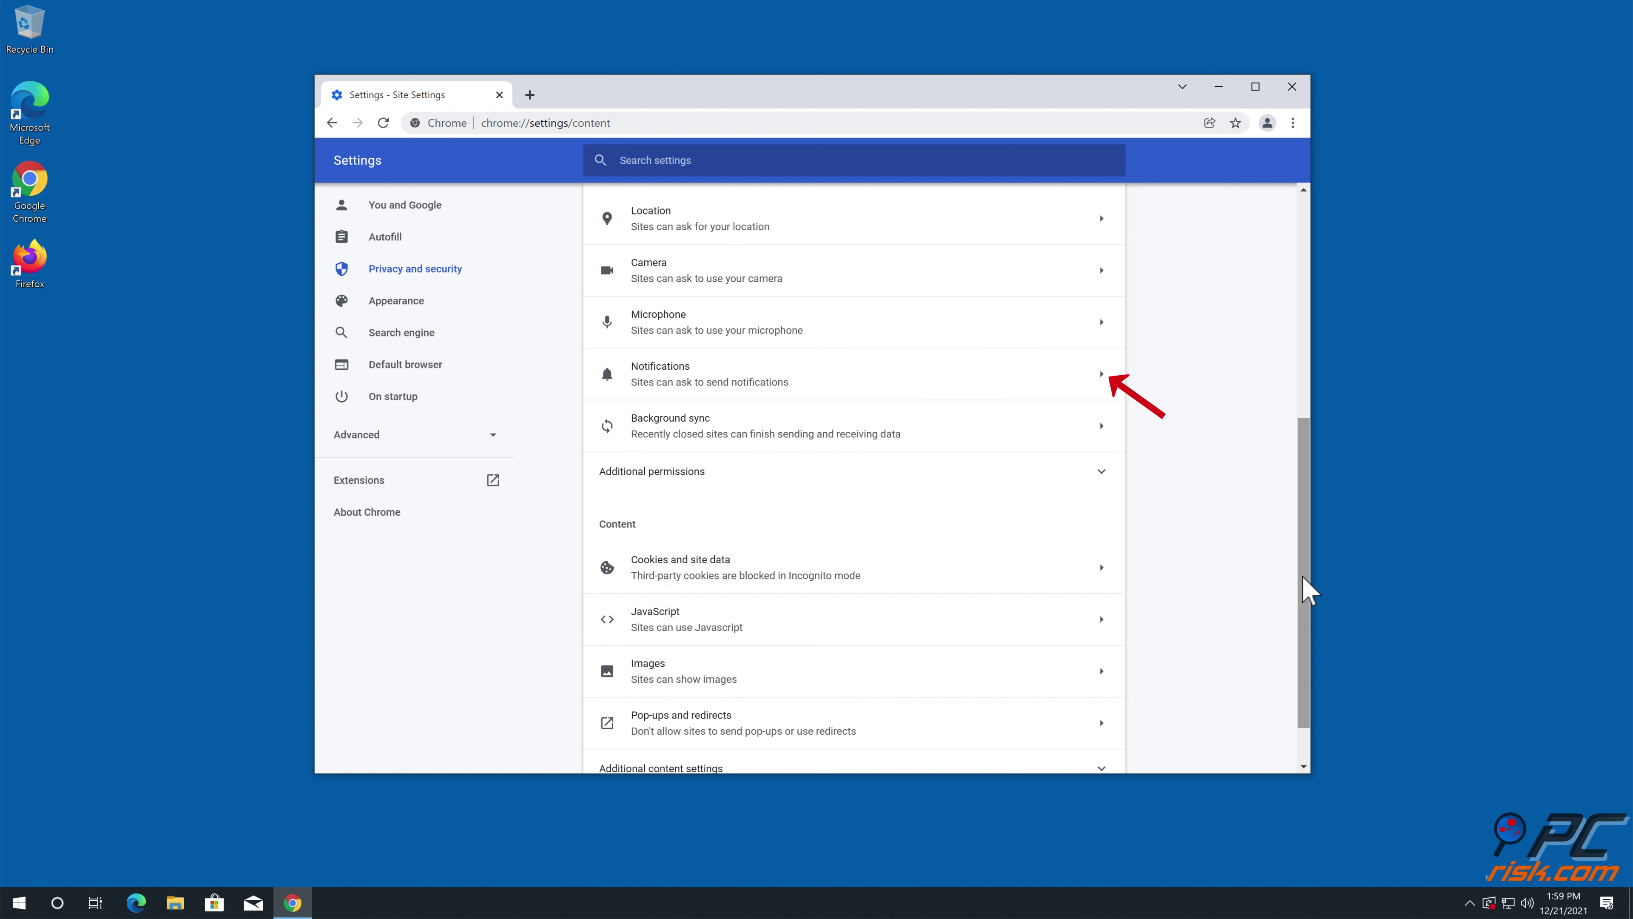
click(1094, 378)
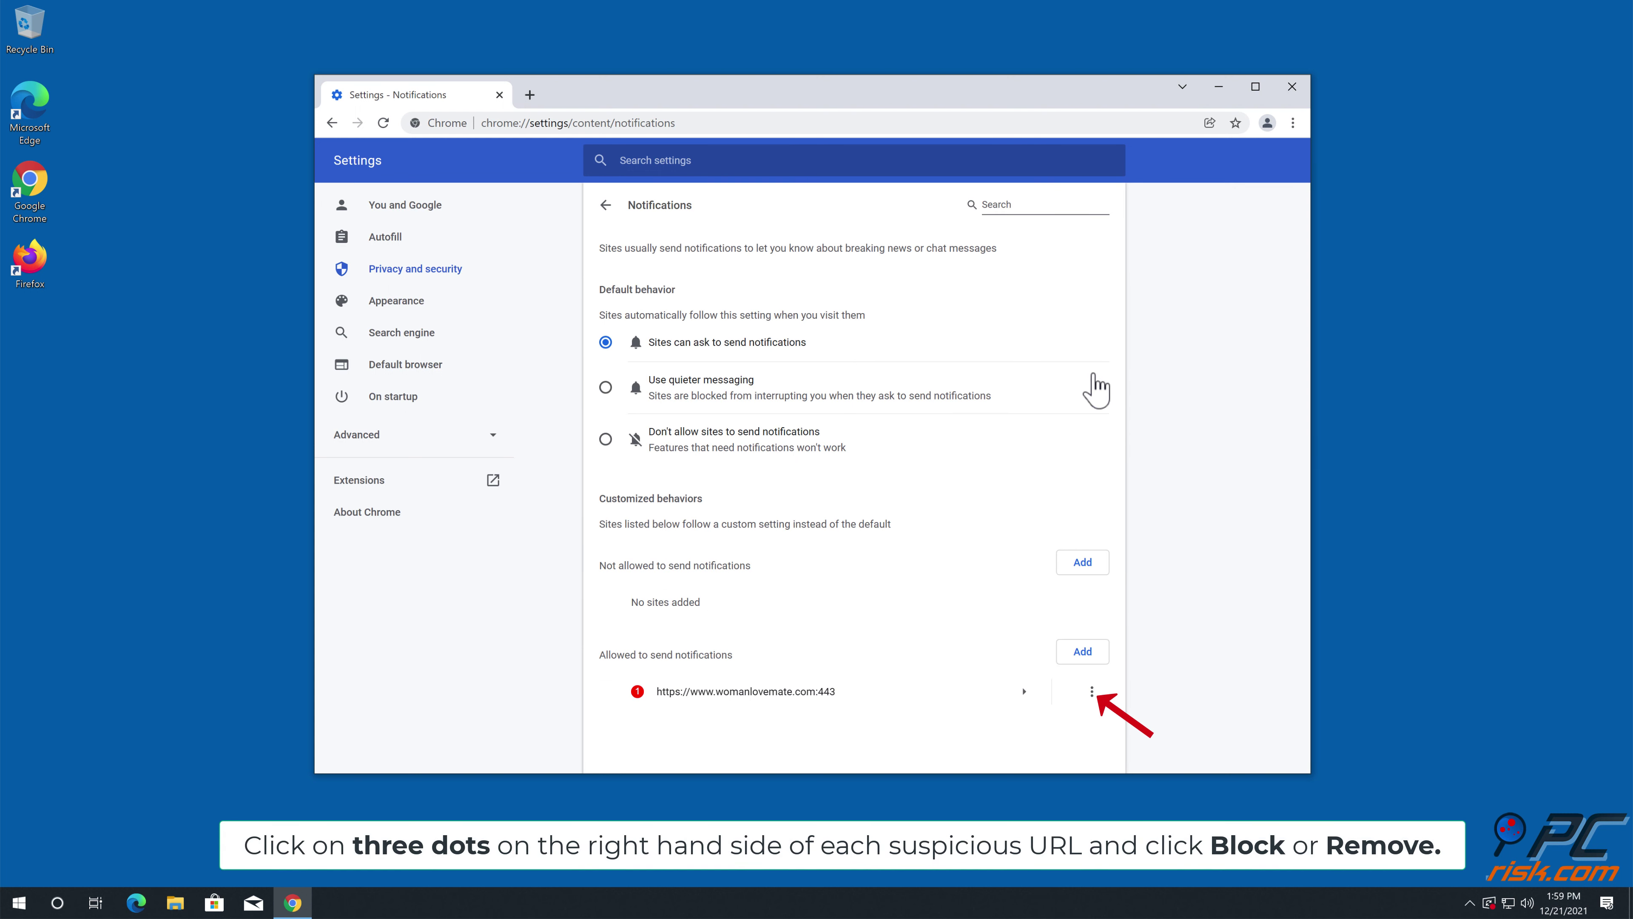
click(1092, 692)
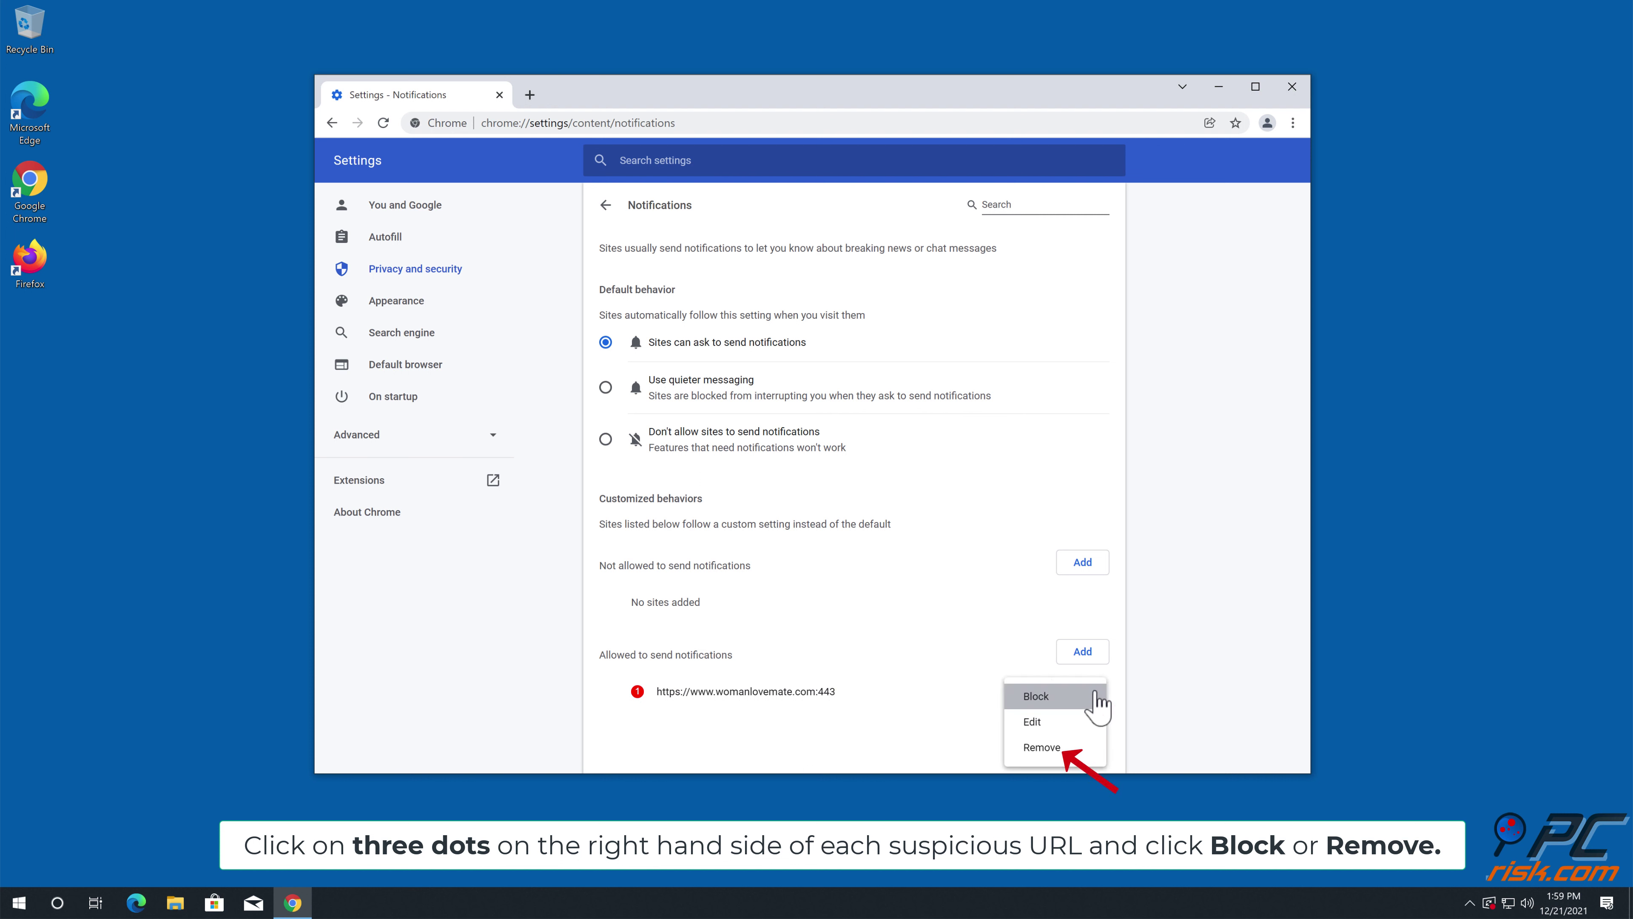
click(1064, 747)
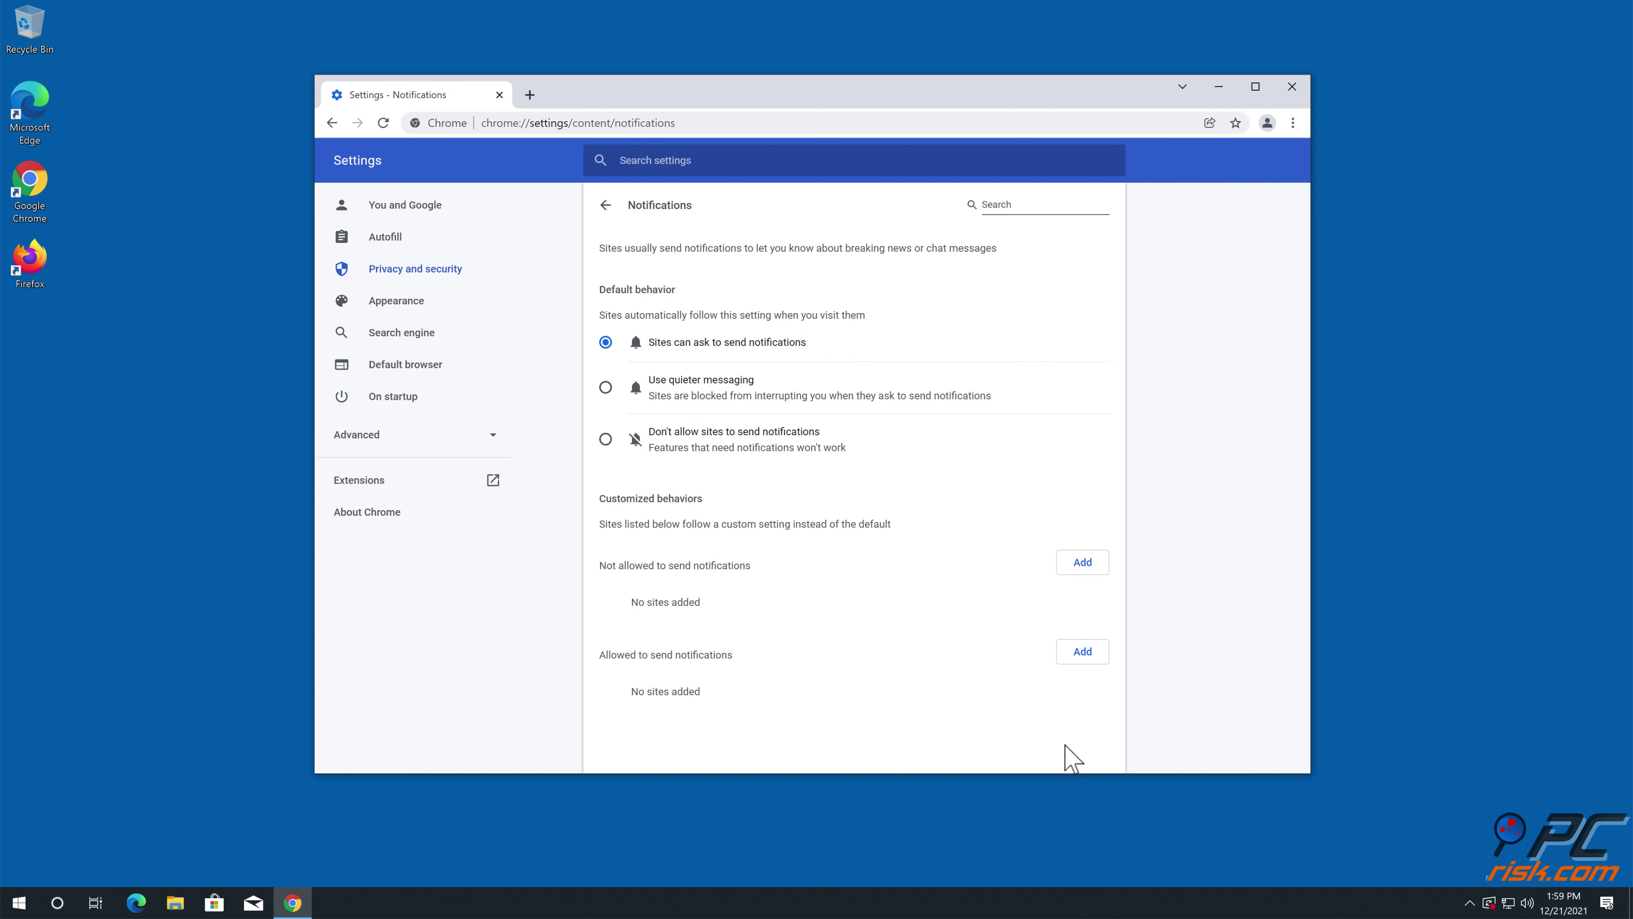
click(1283, 97)
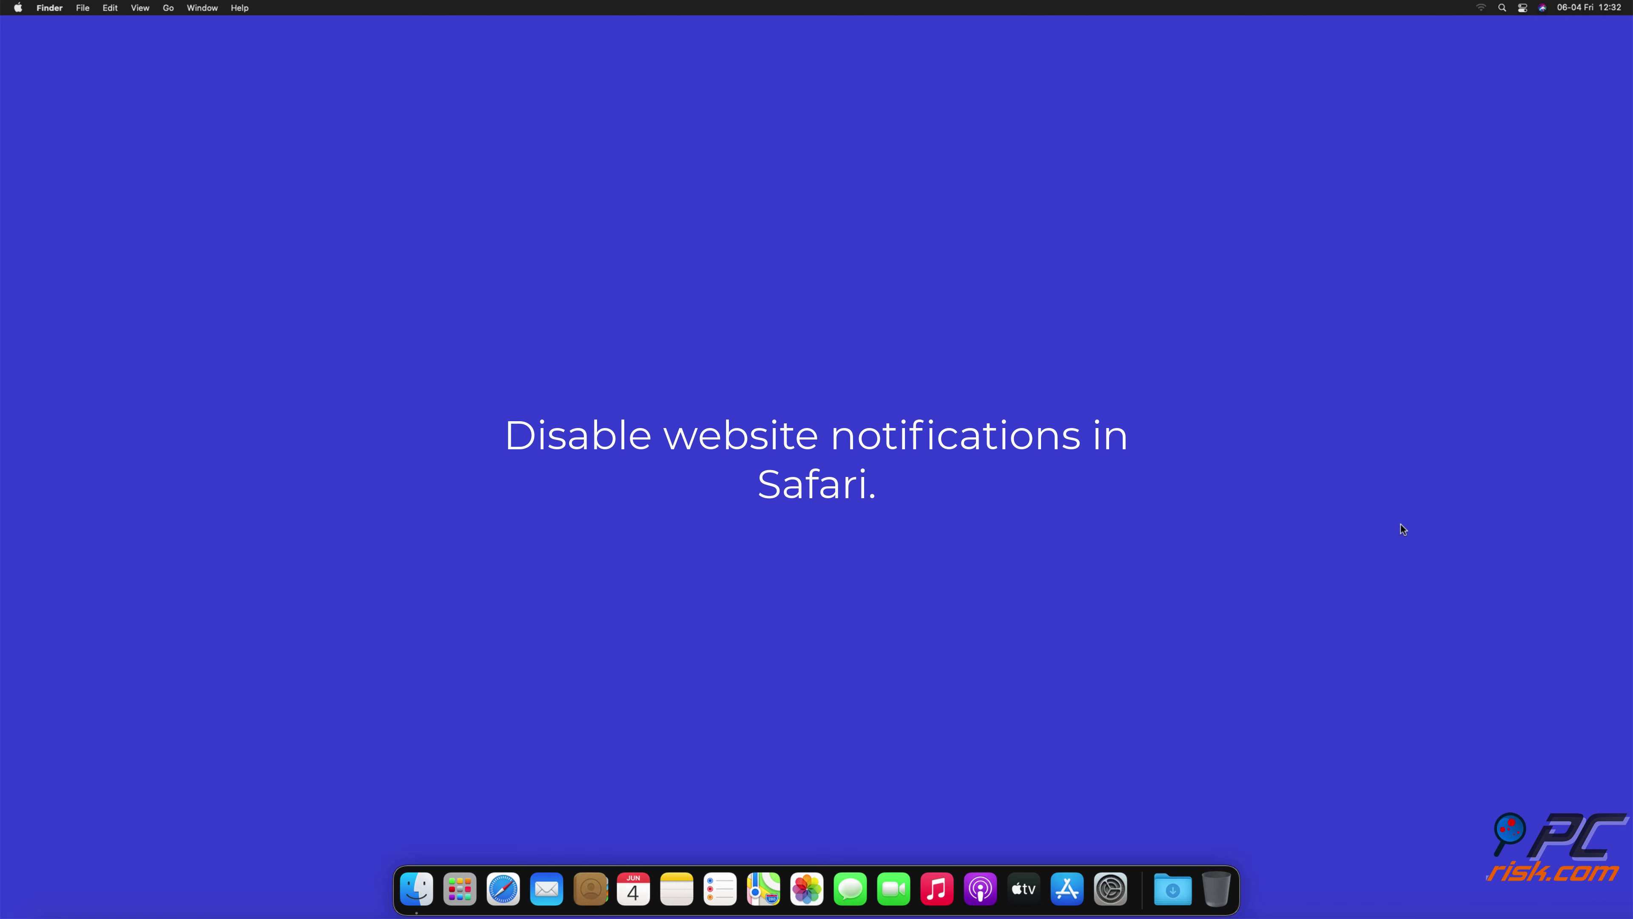
- Launch Safari and show the Websites > Notifications preferences
click(501, 888)
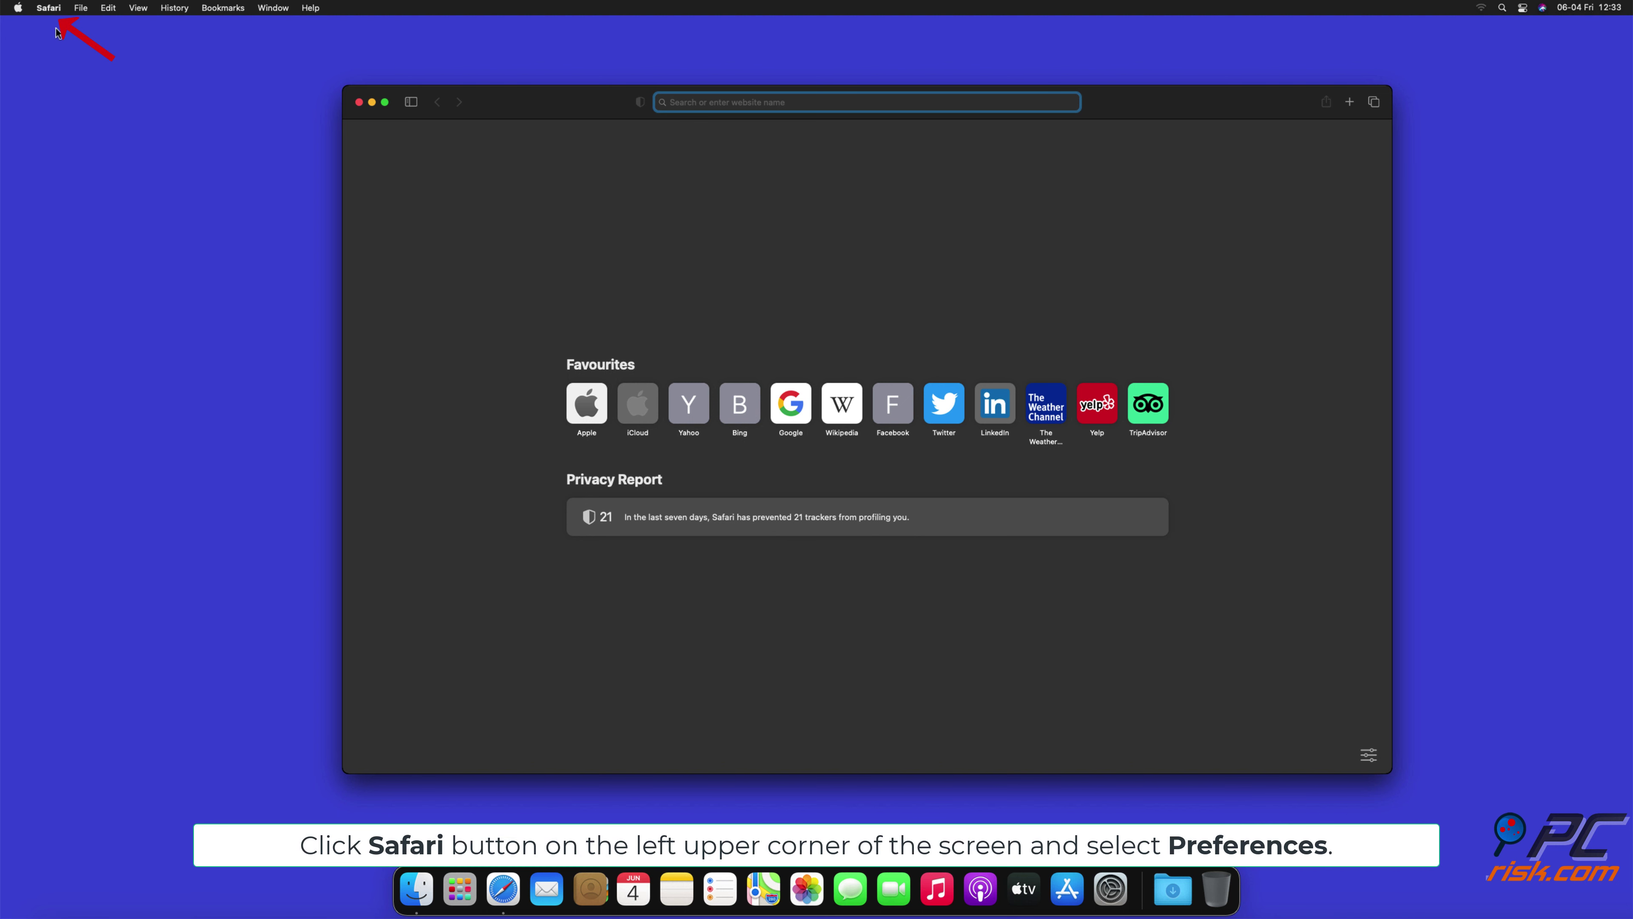
click(49, 8)
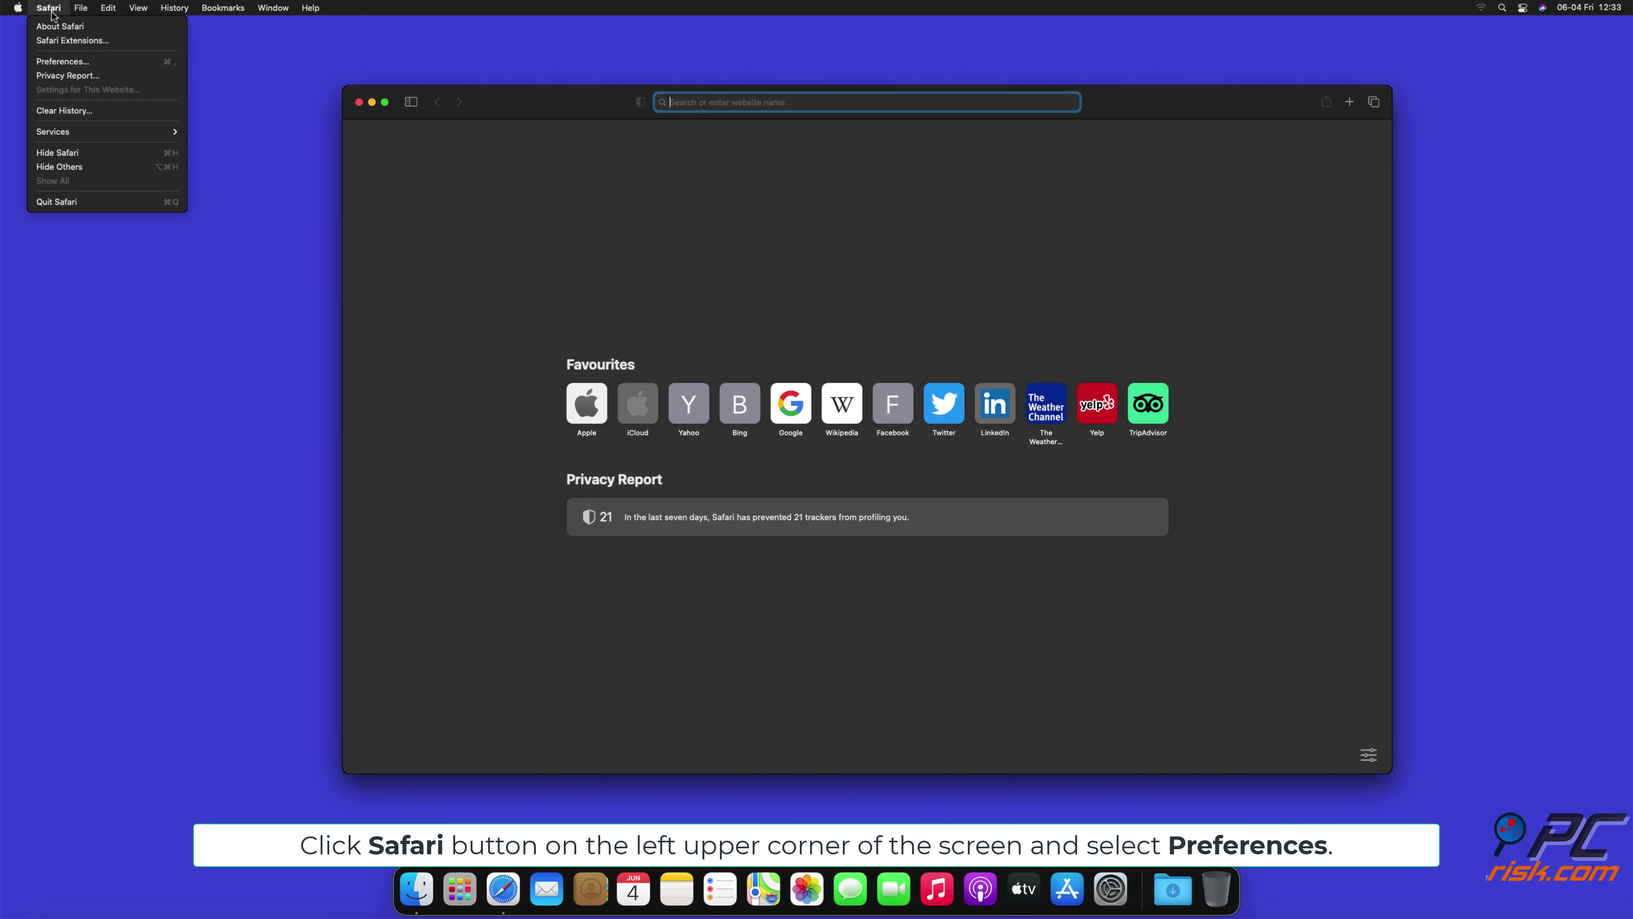
click(80, 62)
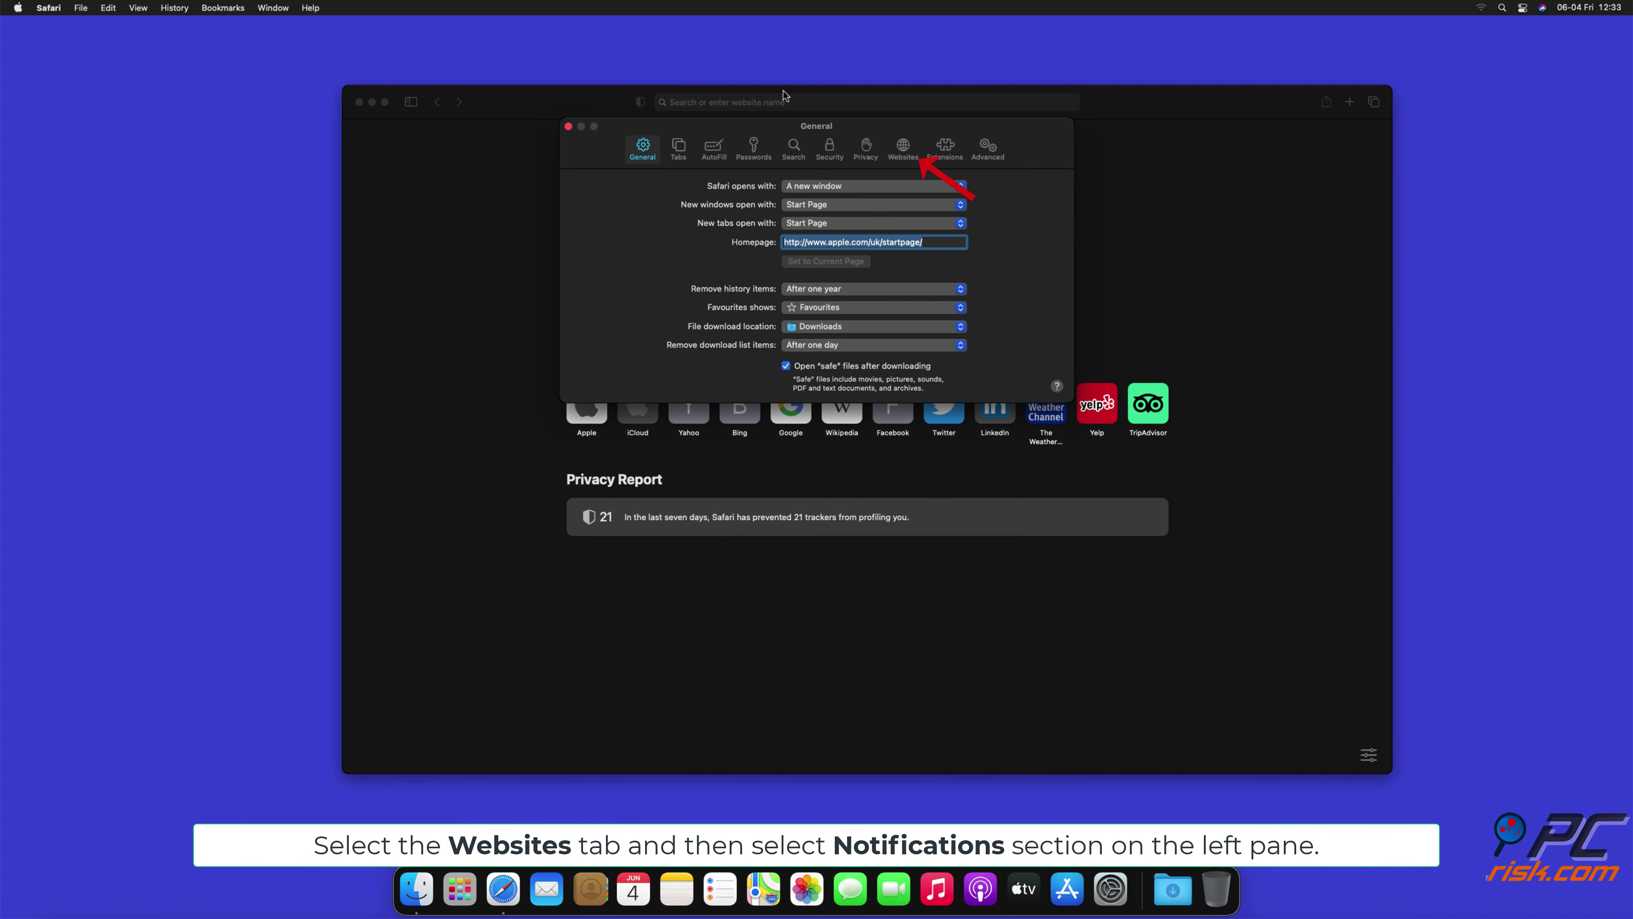
click(902, 148)
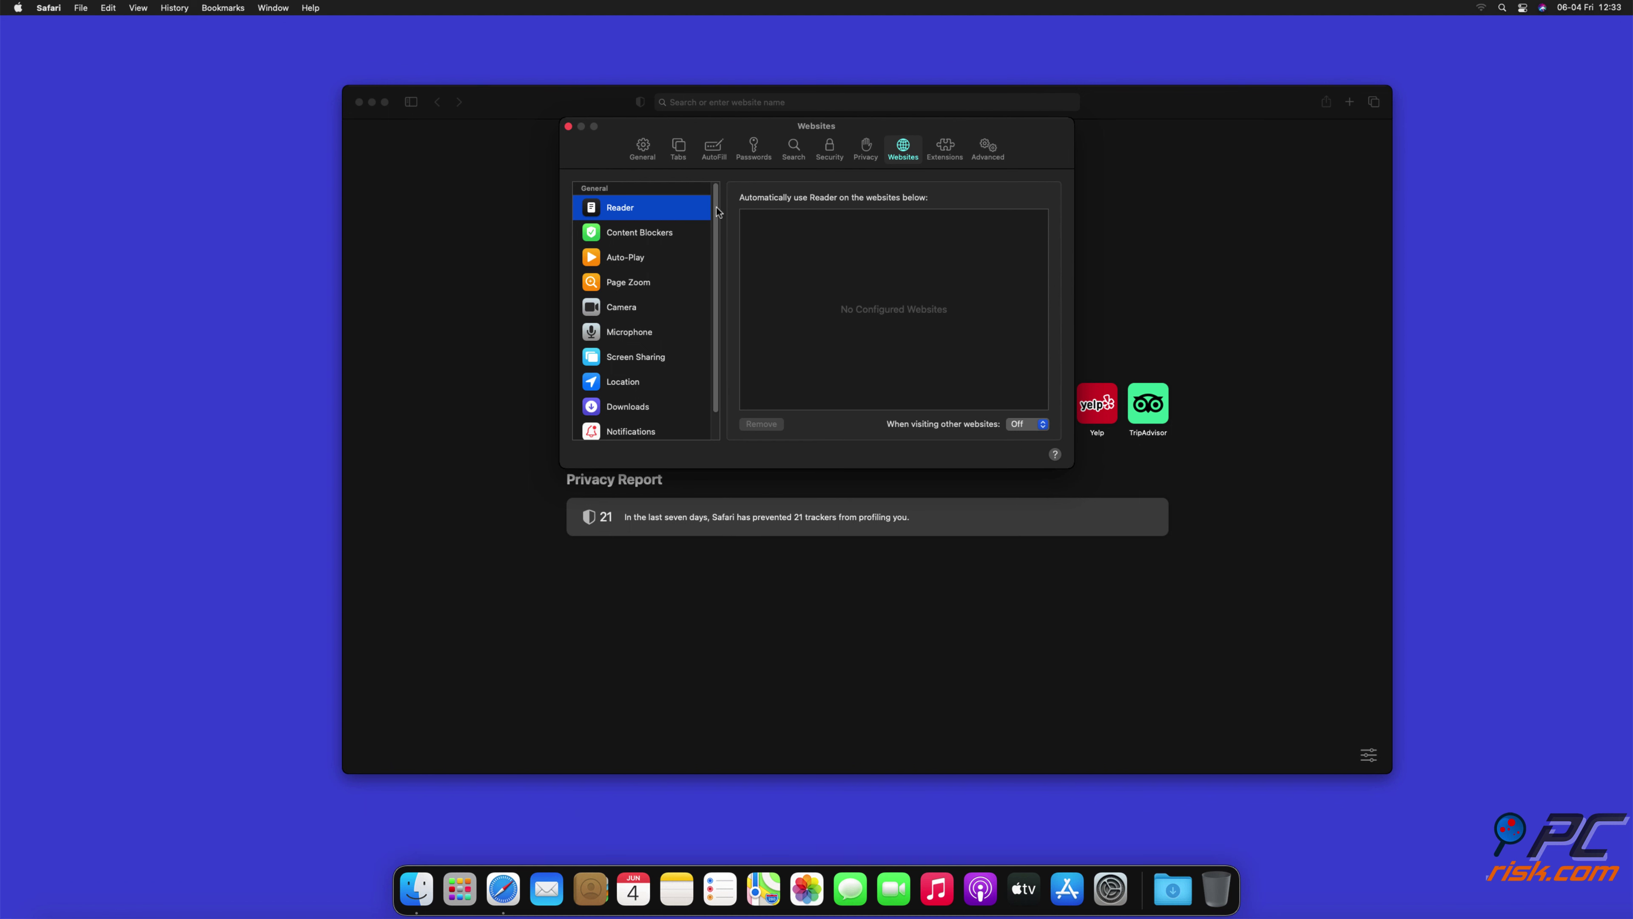
drag(719, 212, 717, 256)
click(630, 405)
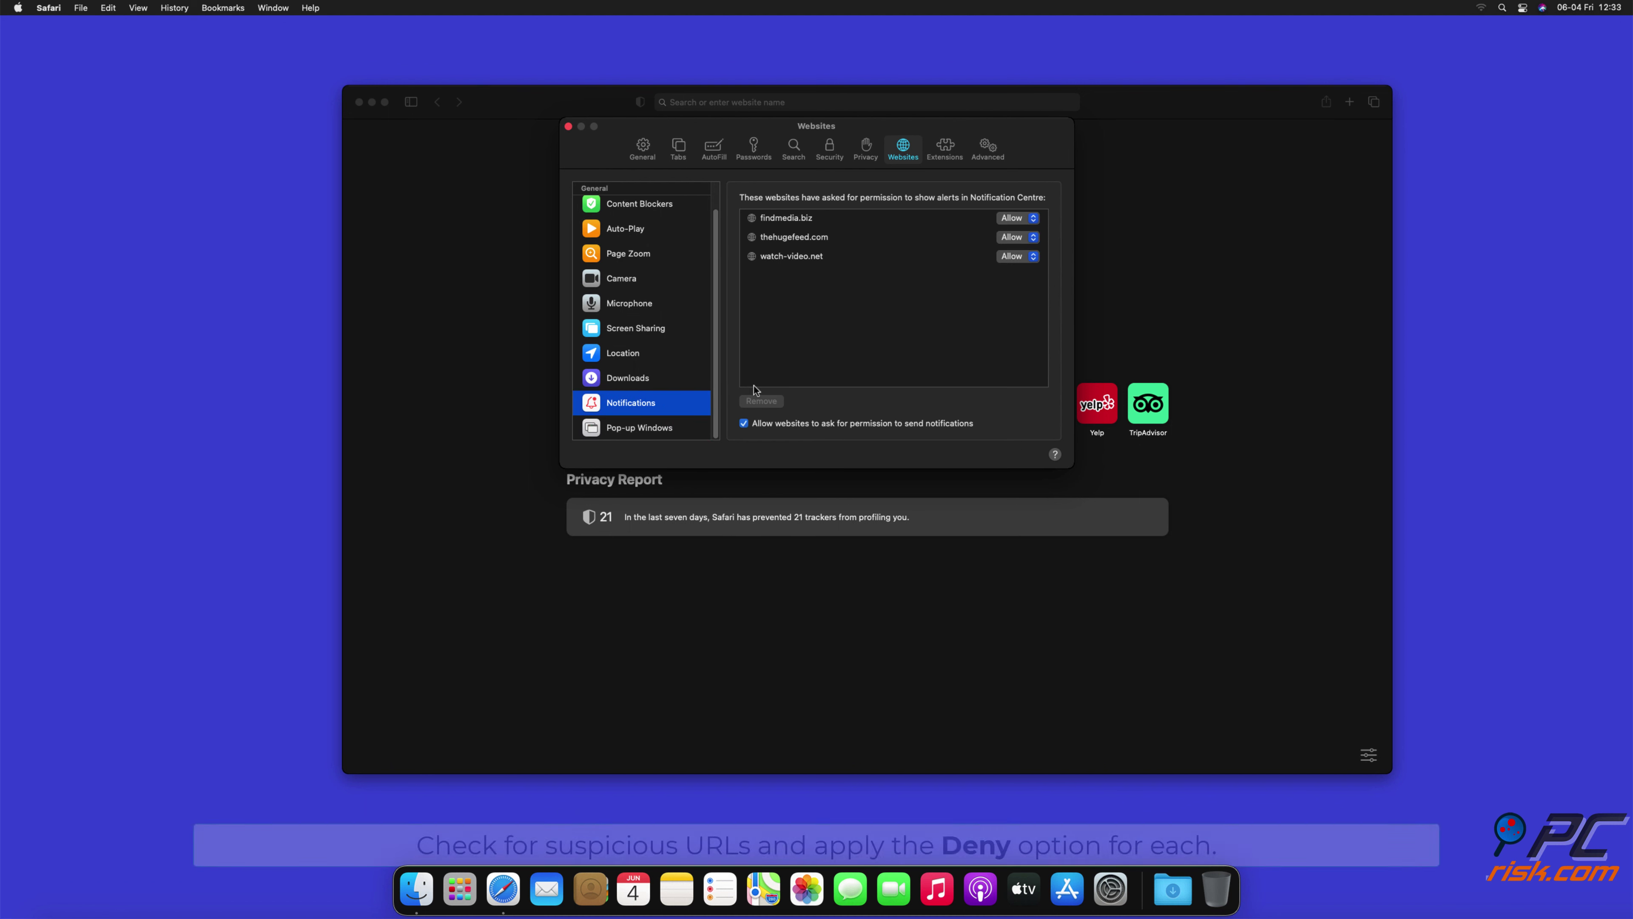
- Set findmedia.biz, thehugefeed.com and watch-video.net to Deny, then close Preferences and Safari
click(1033, 221)
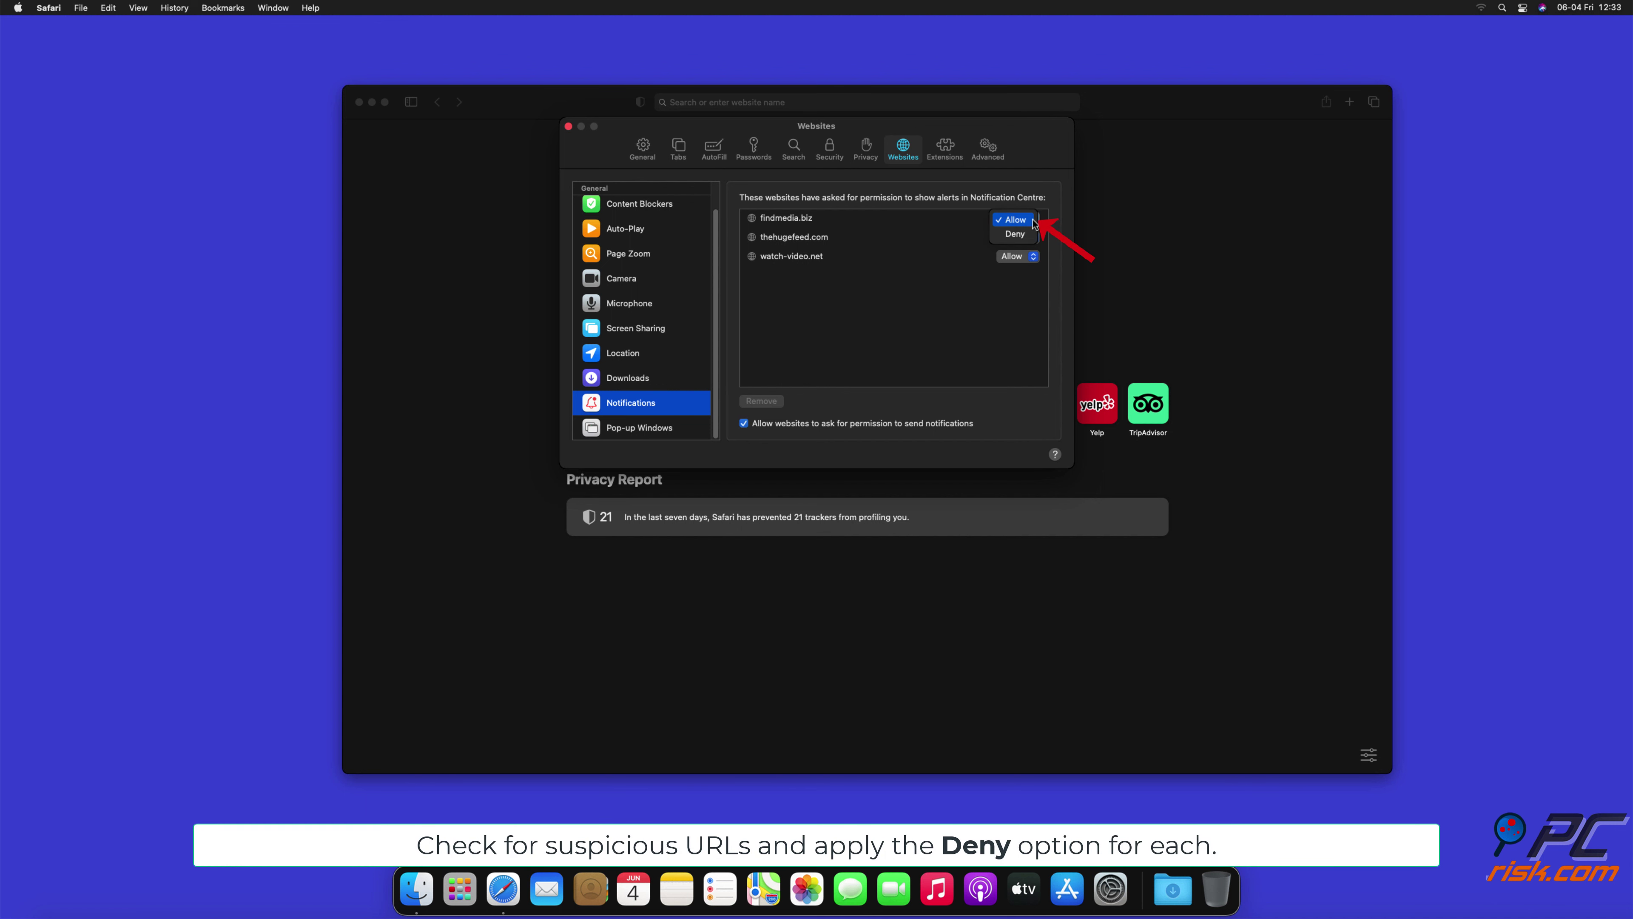
click(1016, 234)
click(1035, 236)
click(1022, 255)
click(1025, 256)
click(1016, 274)
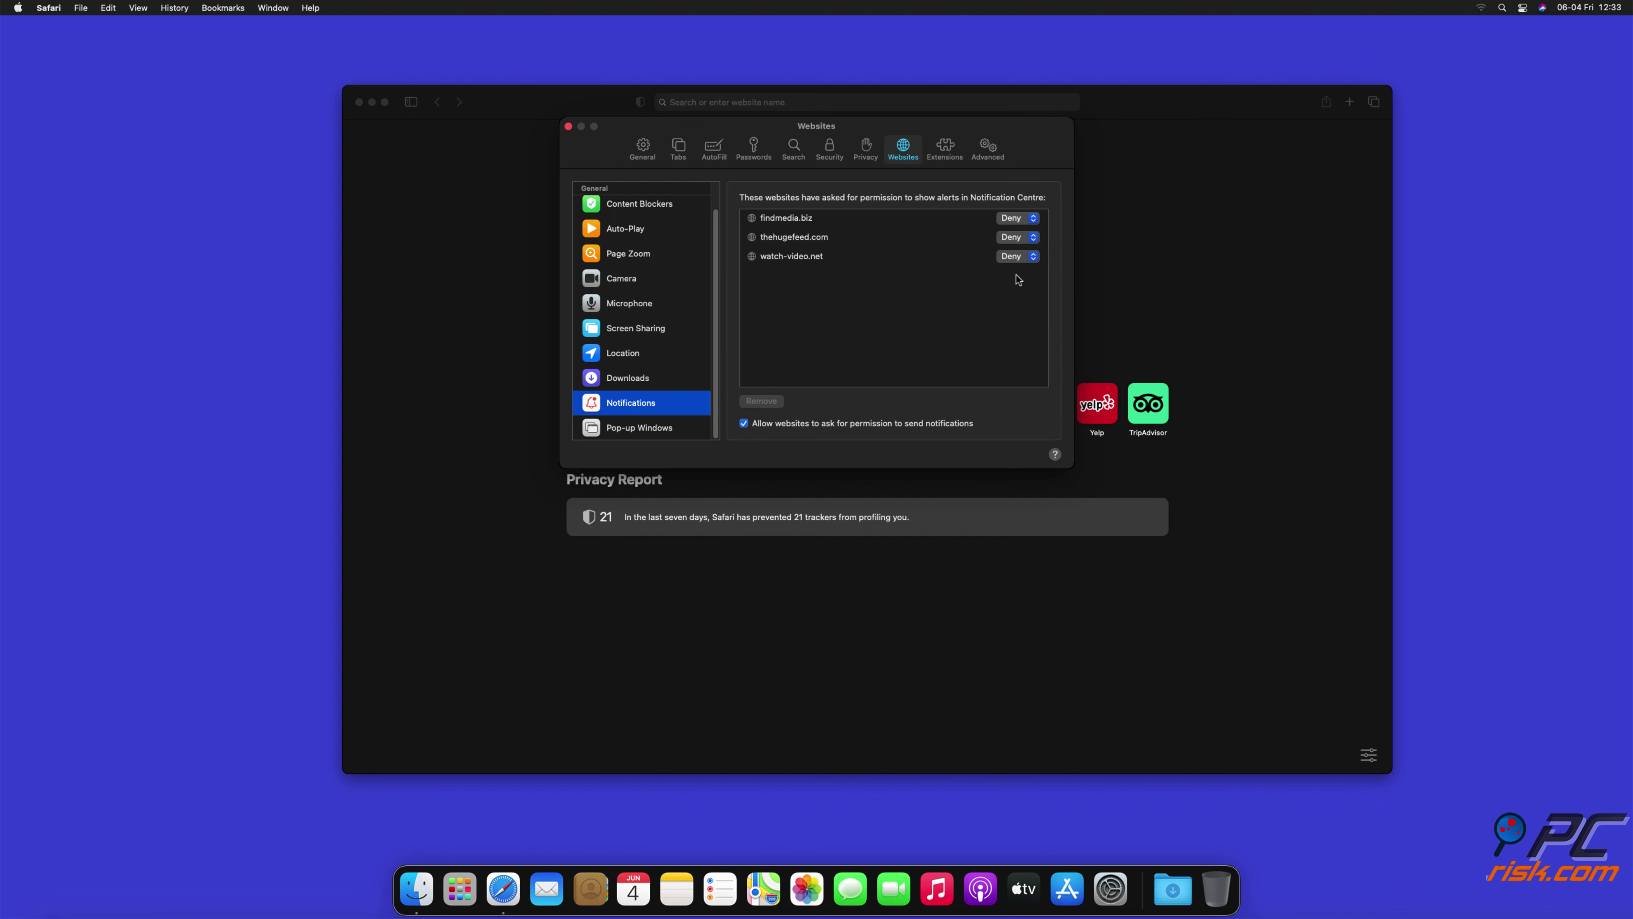
click(569, 127)
click(359, 103)
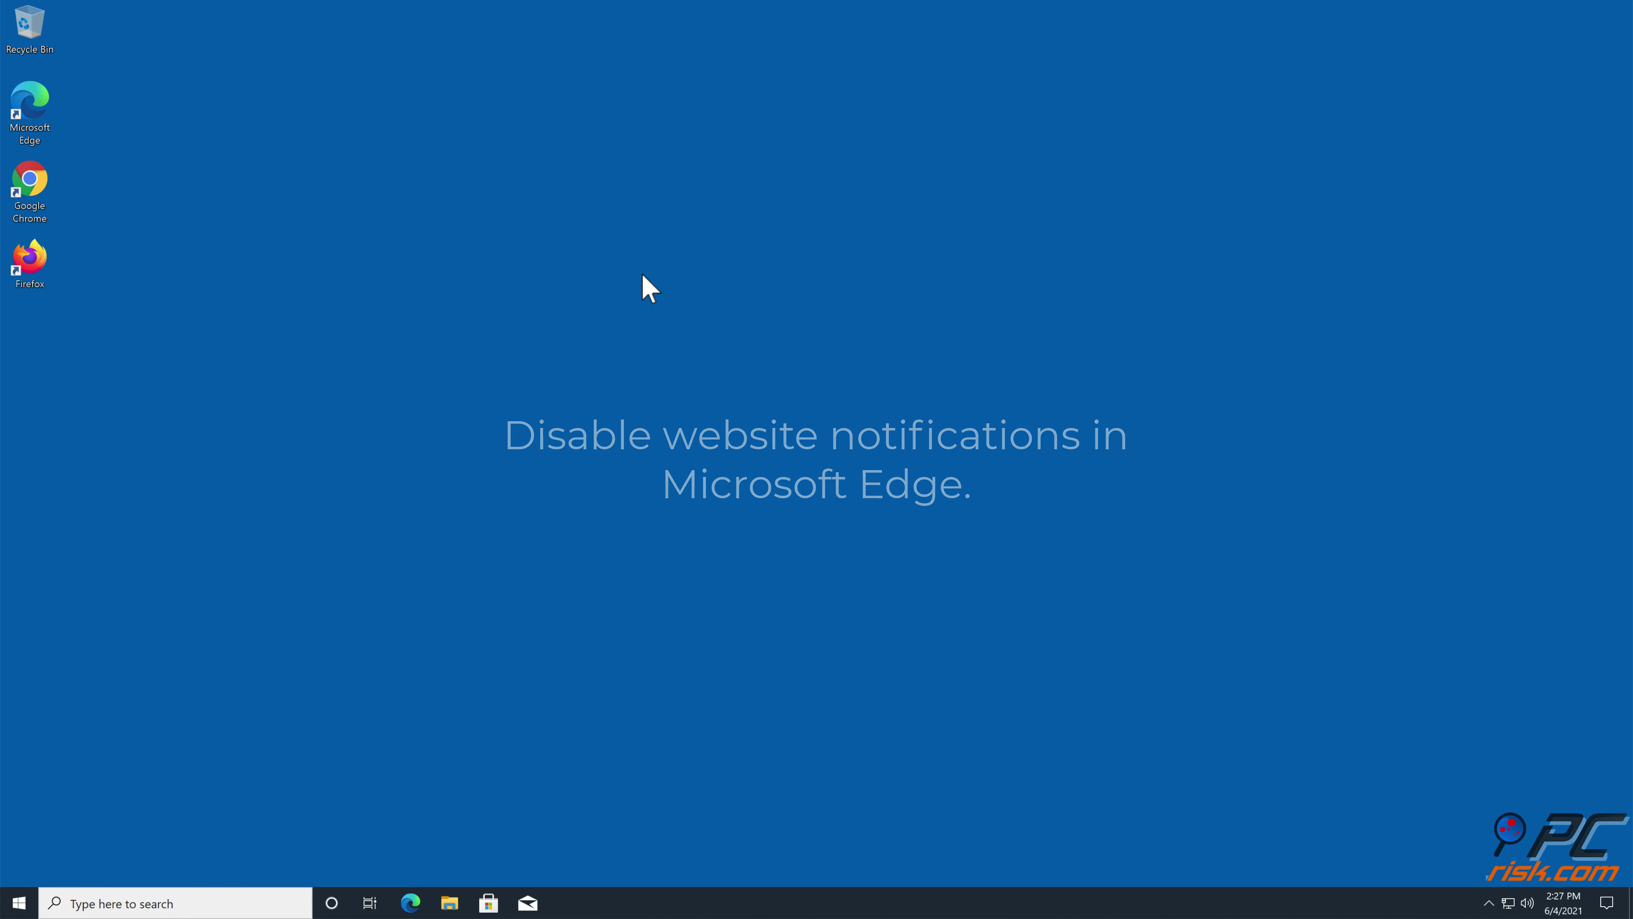
- Launch Microsoft Edge from the desktop and go to Settings from the three-dots menu
click(48, 148)
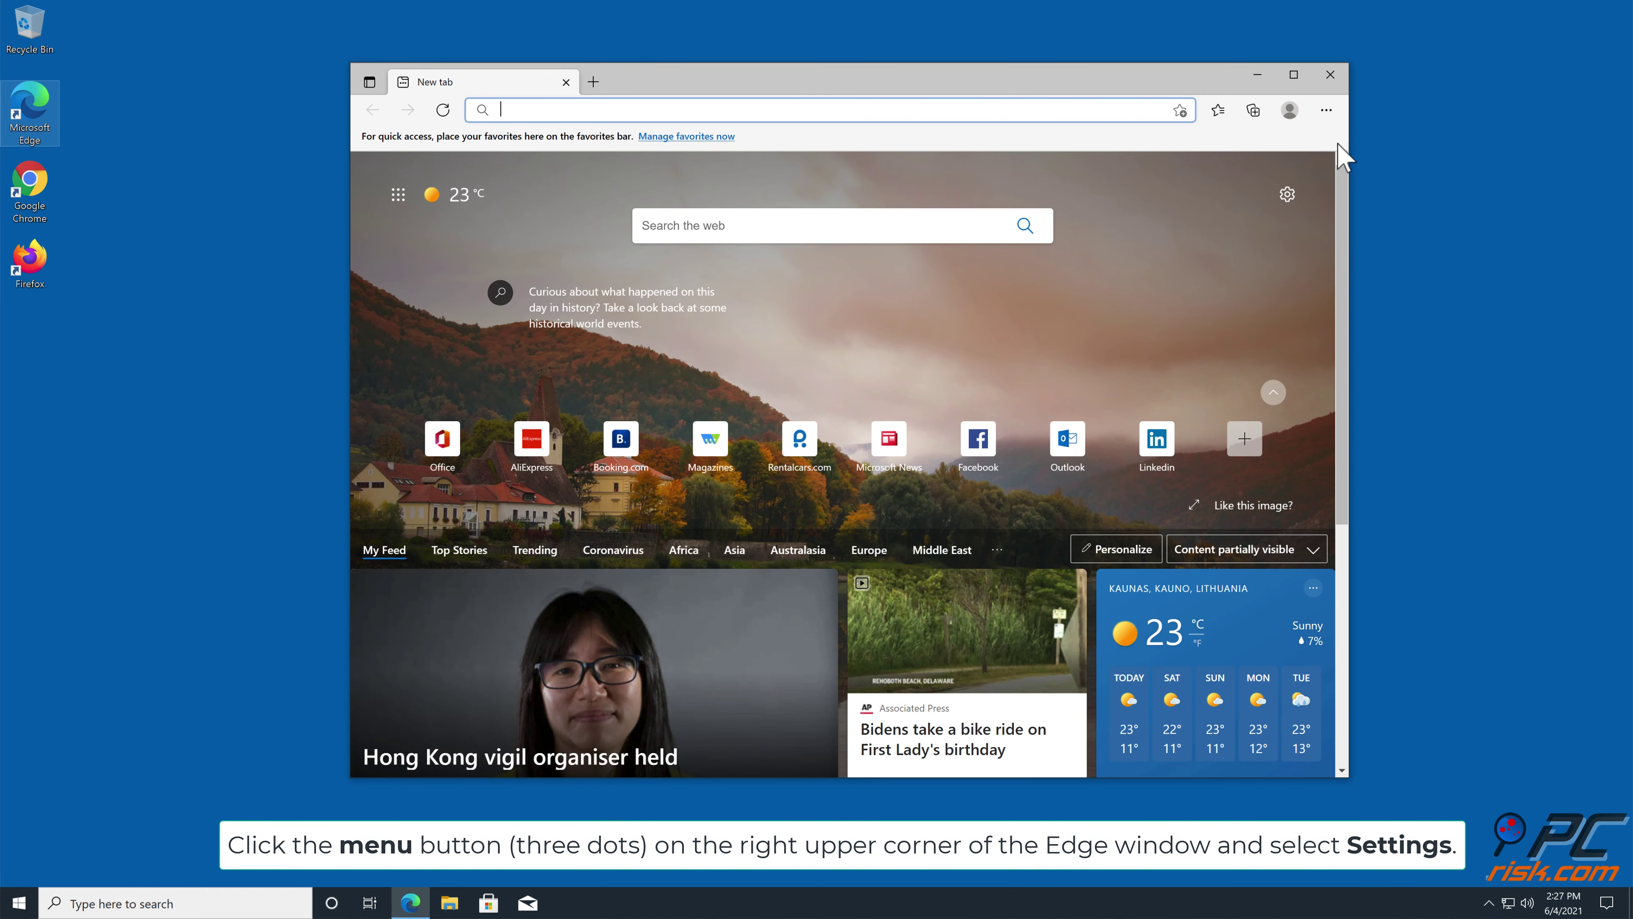
click(1326, 110)
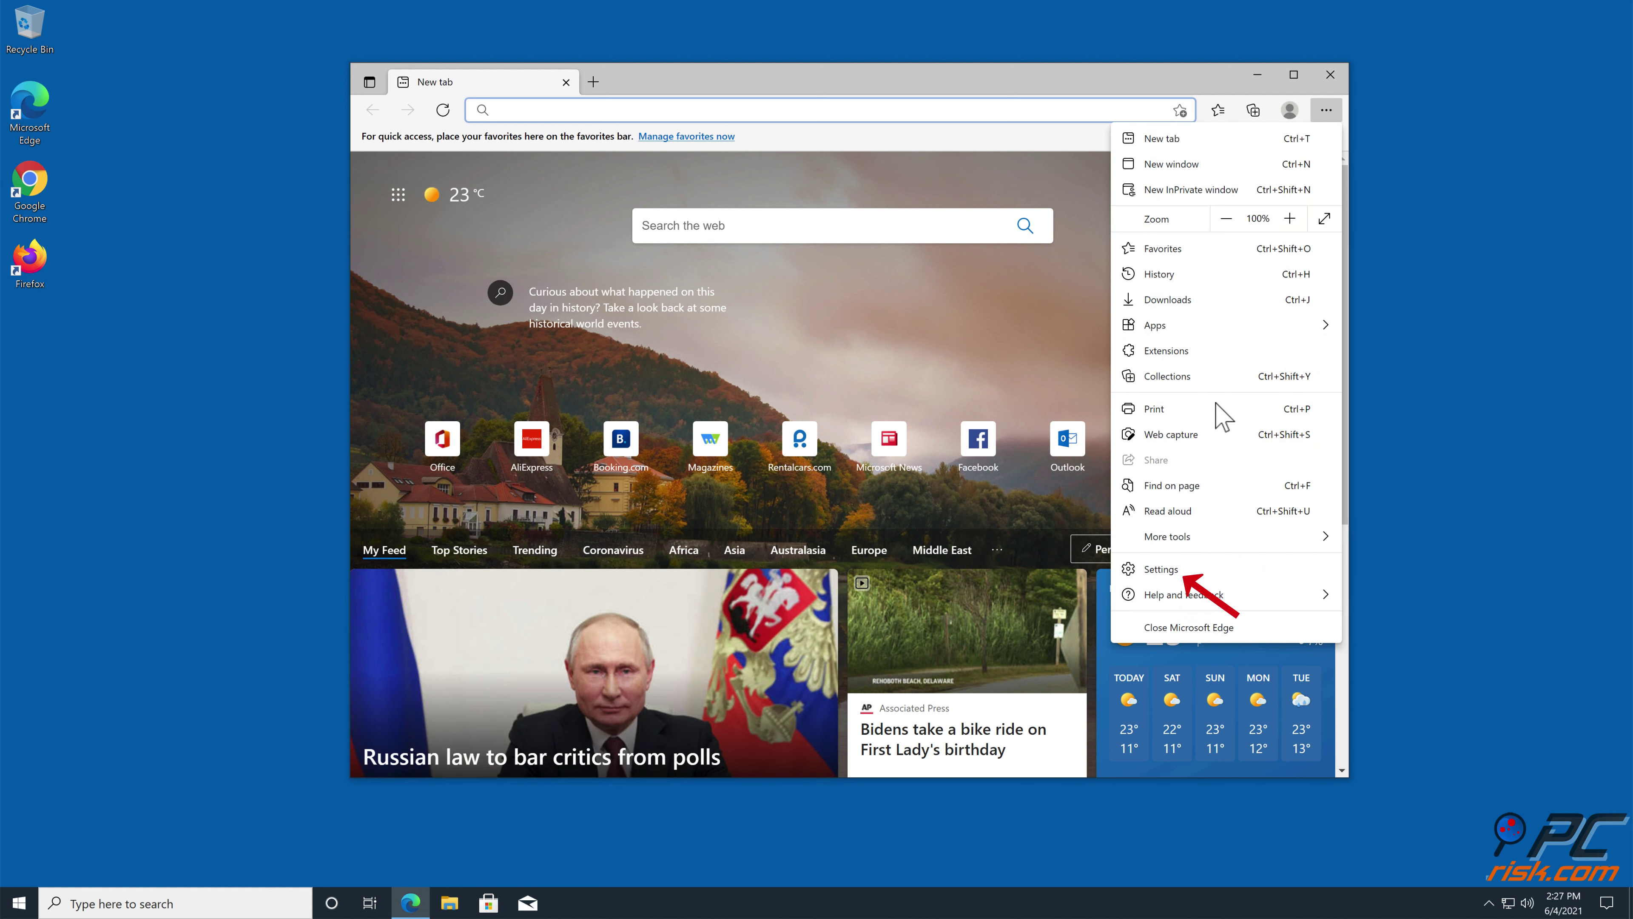
click(1172, 569)
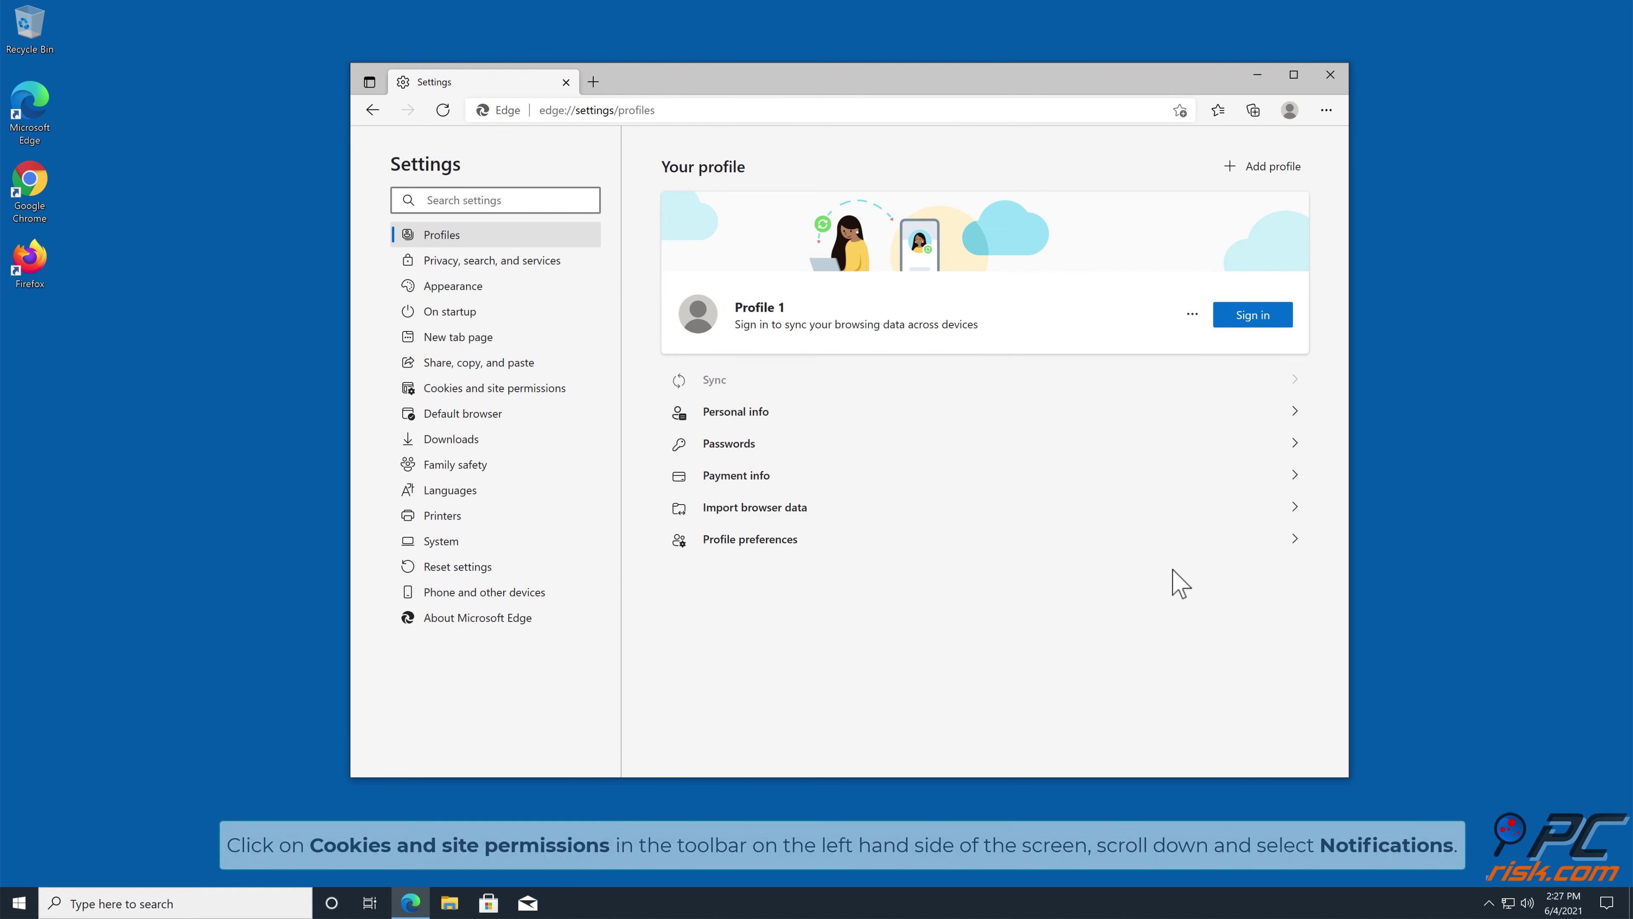
- Remove captcharesolver.com from Edge's Cookies and site permissions > Notifications, then close Edge
click(531, 389)
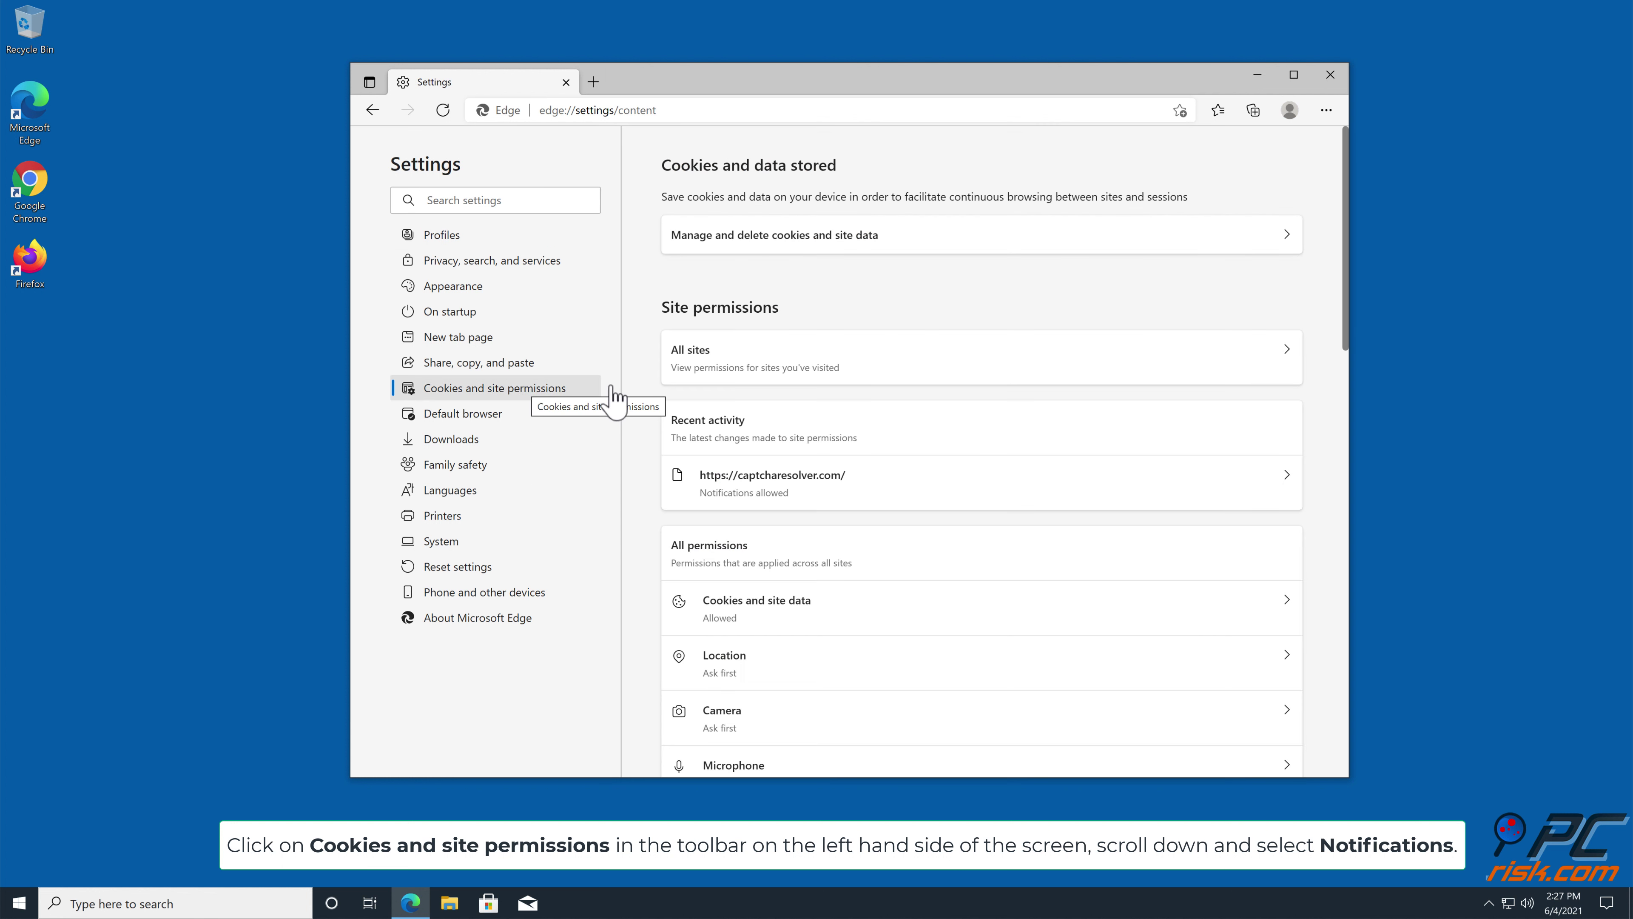
drag(1348, 320, 1344, 448)
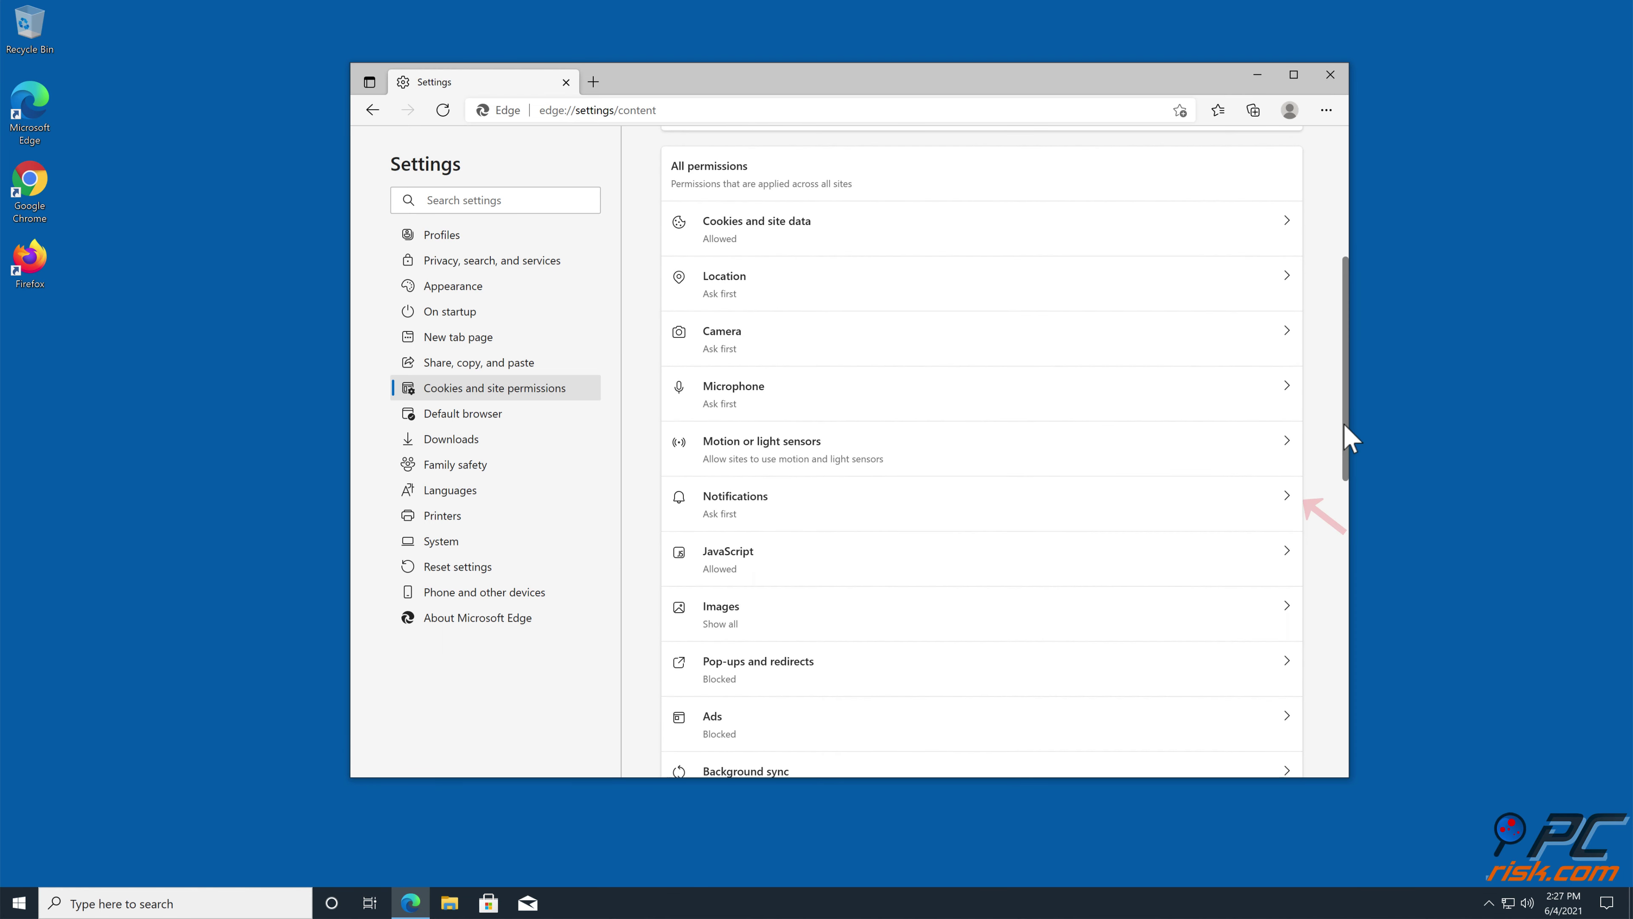
click(1281, 496)
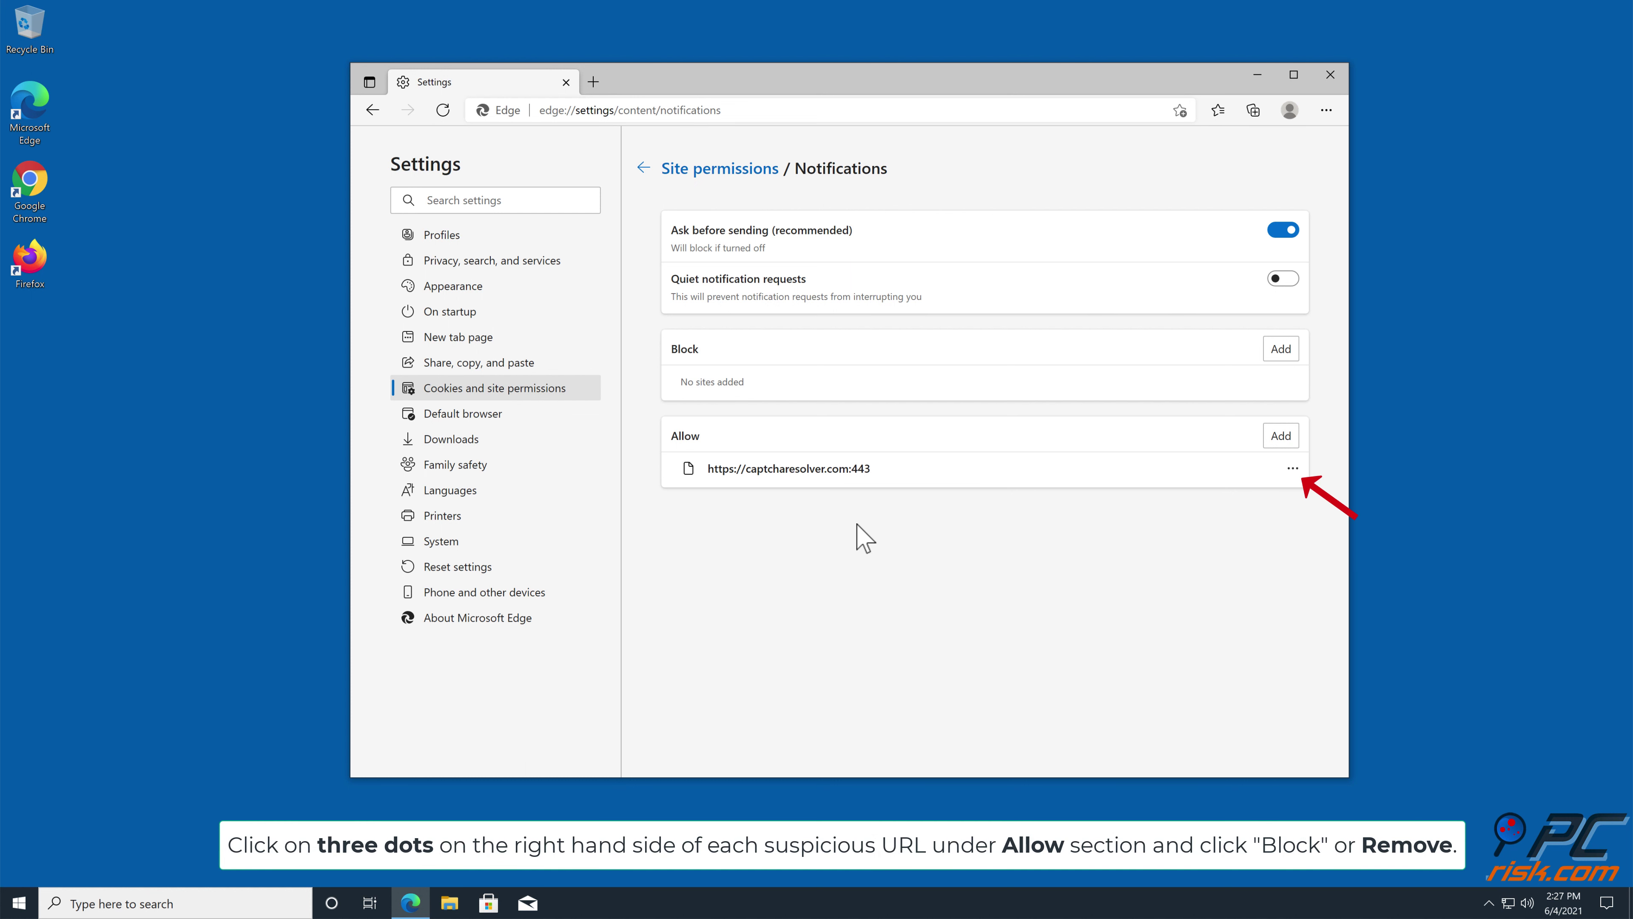
click(1291, 469)
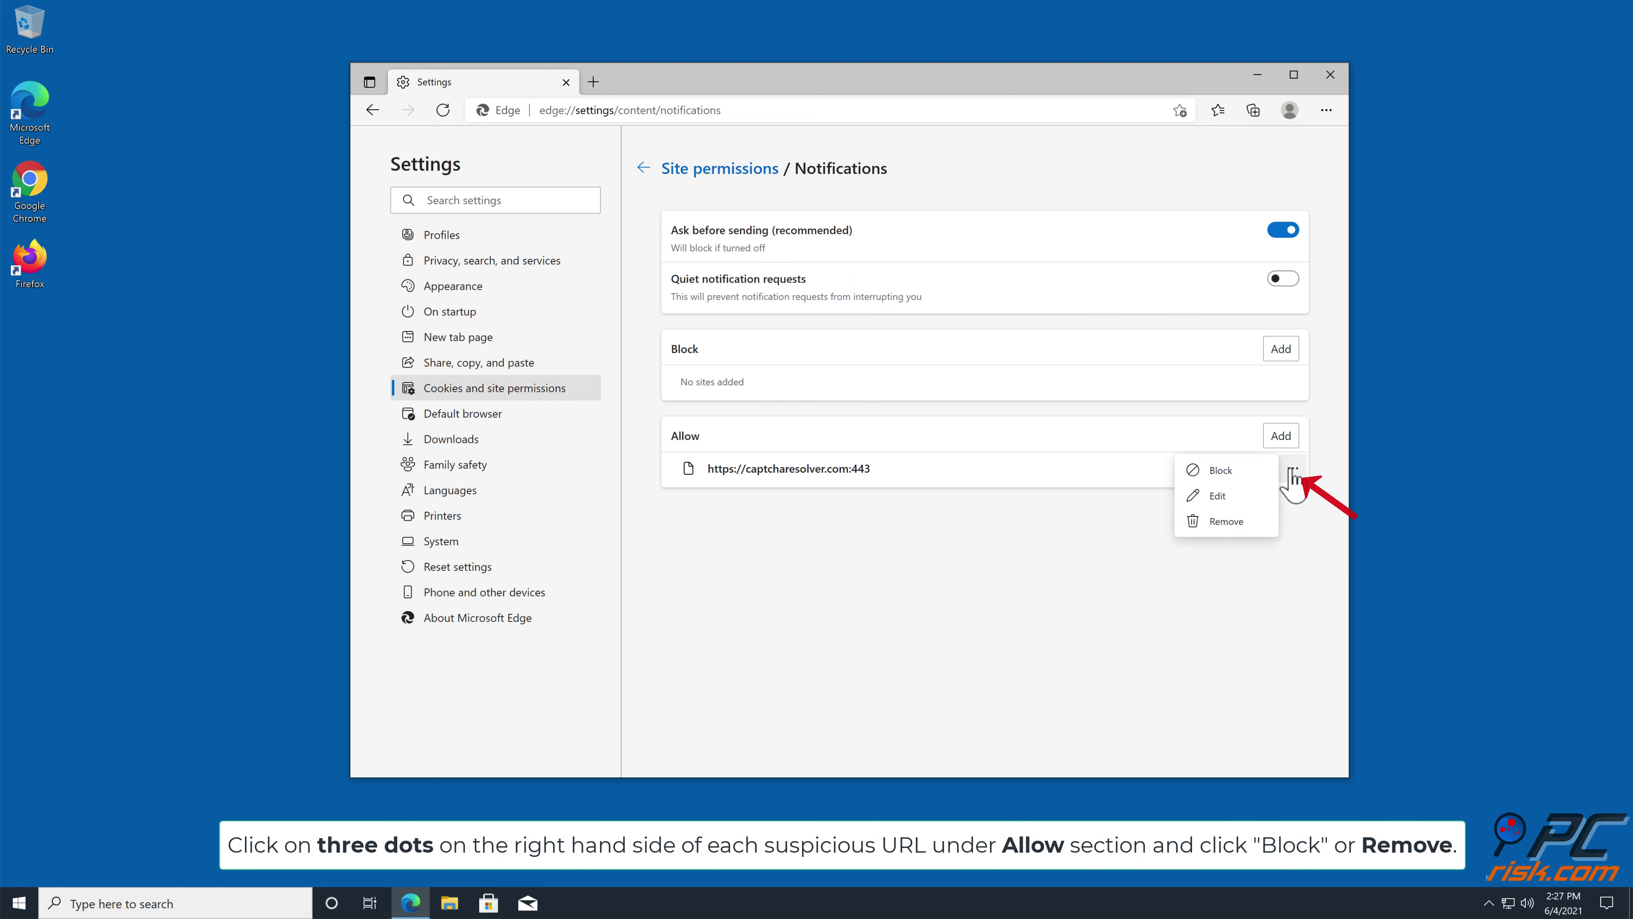
click(1229, 522)
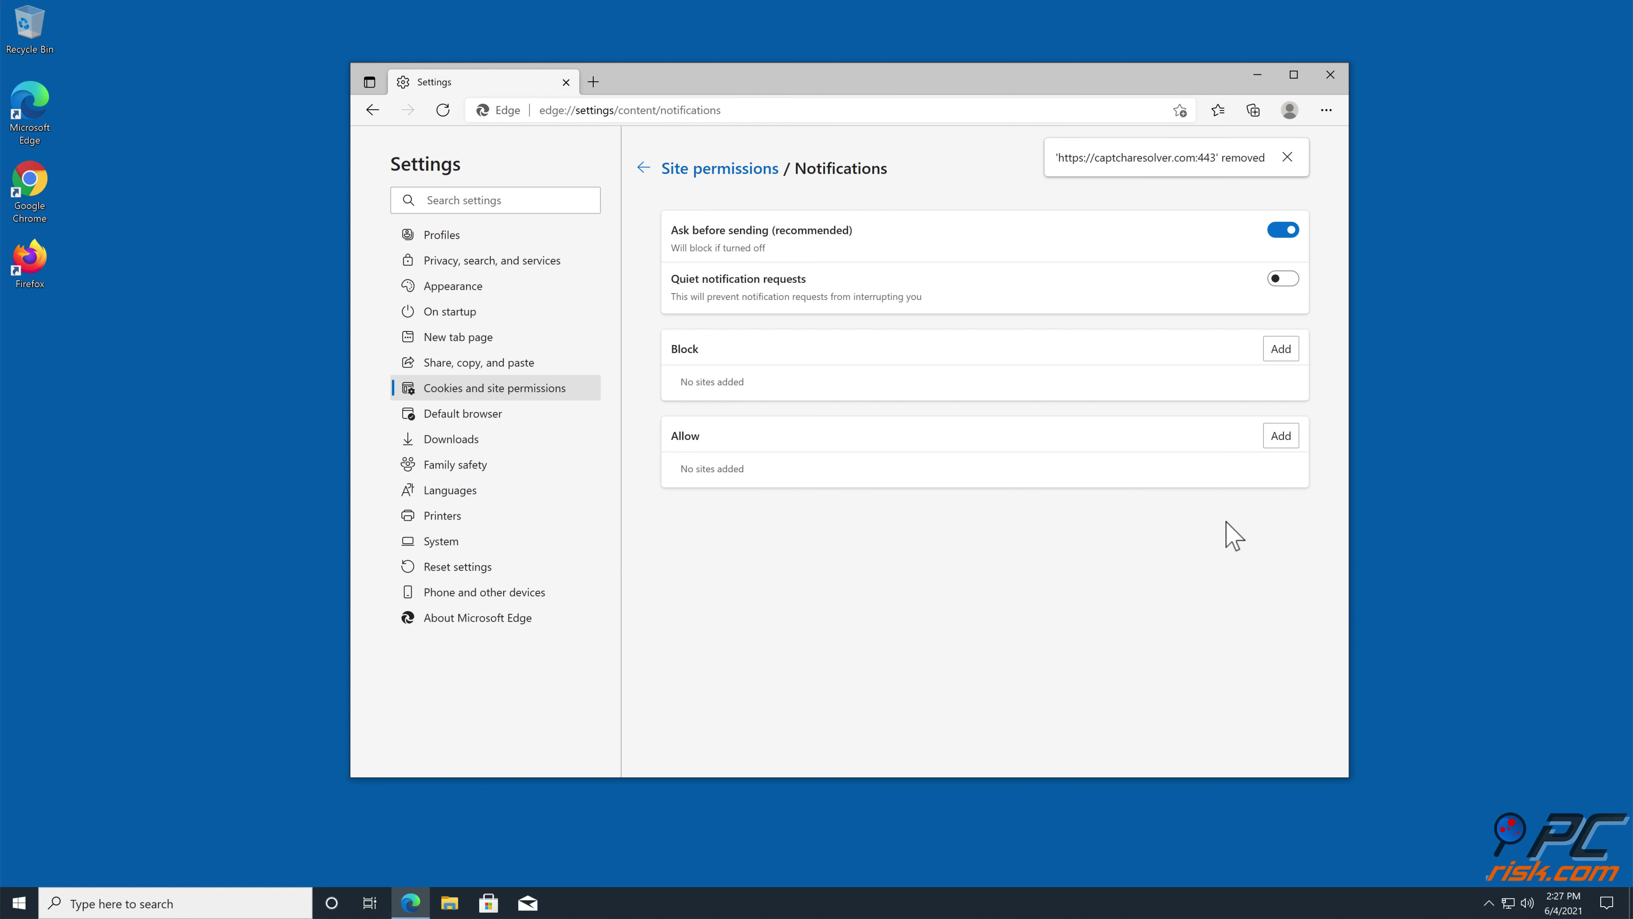
click(1330, 75)
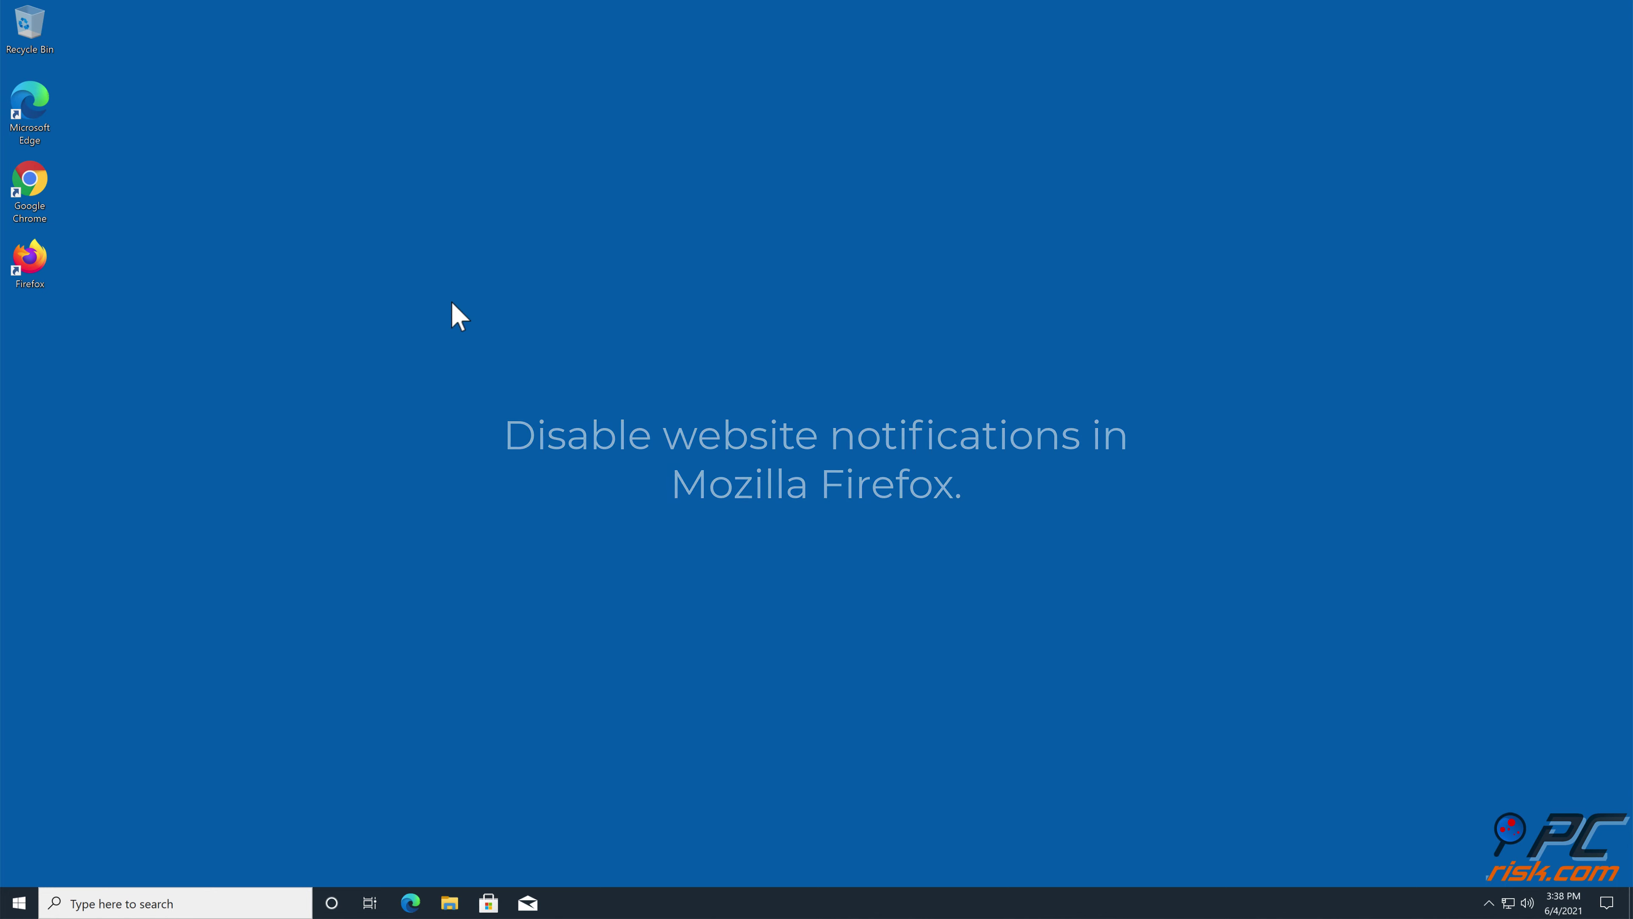
- Launch Firefox, go to Settings > Privacy & Security, and scroll to Permissions
double_click(45, 274)
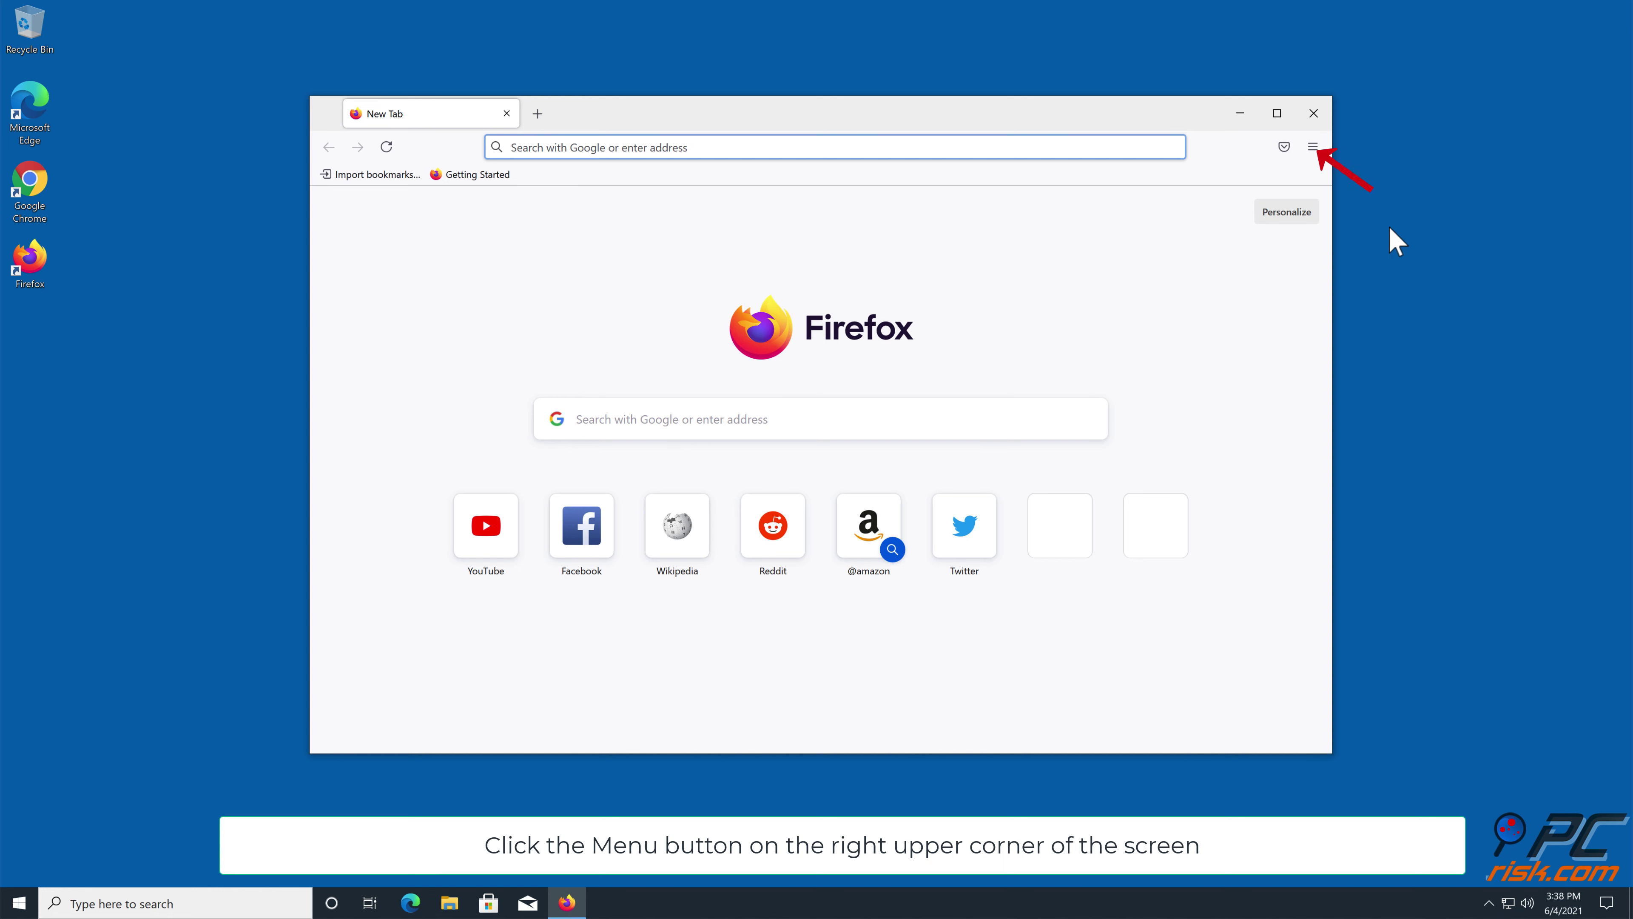
click(1313, 147)
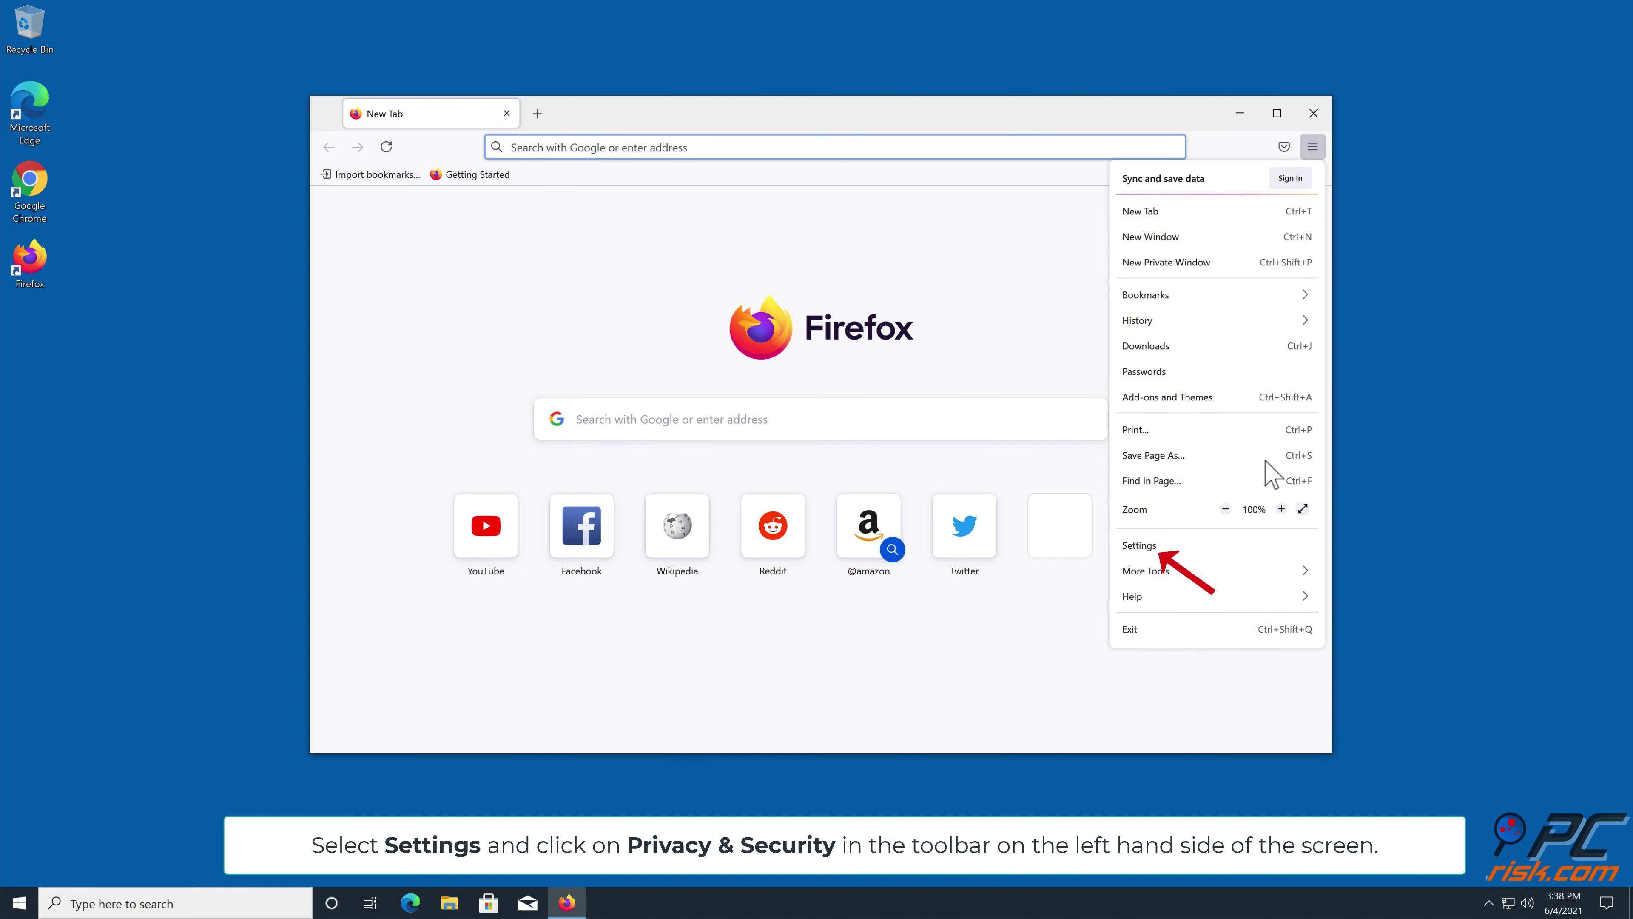
click(1139, 545)
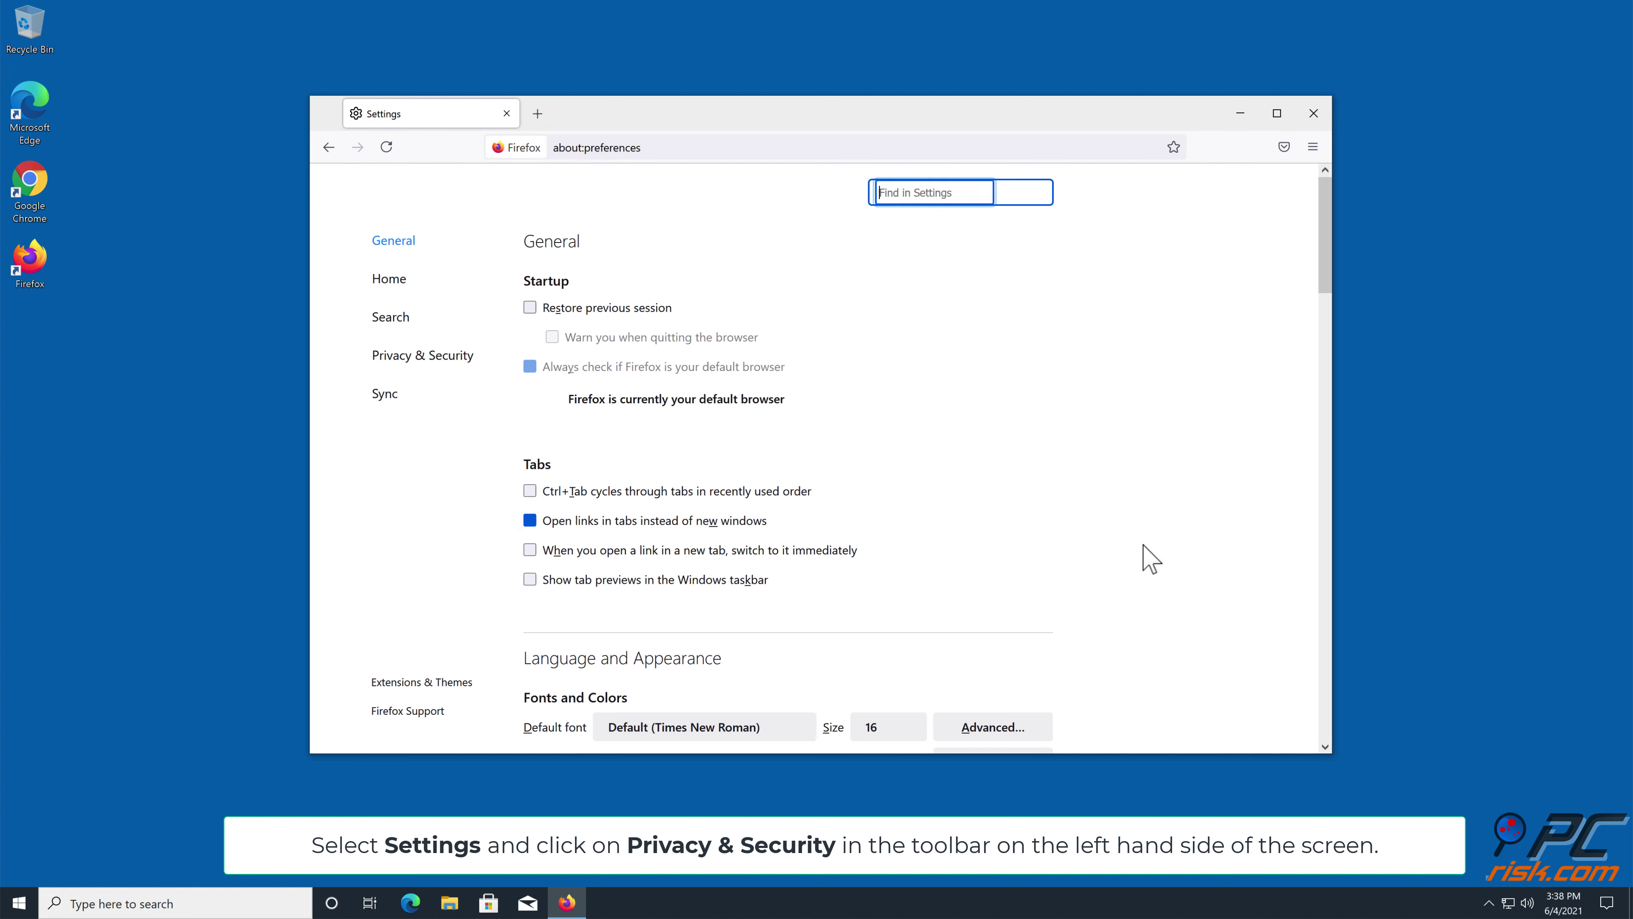
click(397, 363)
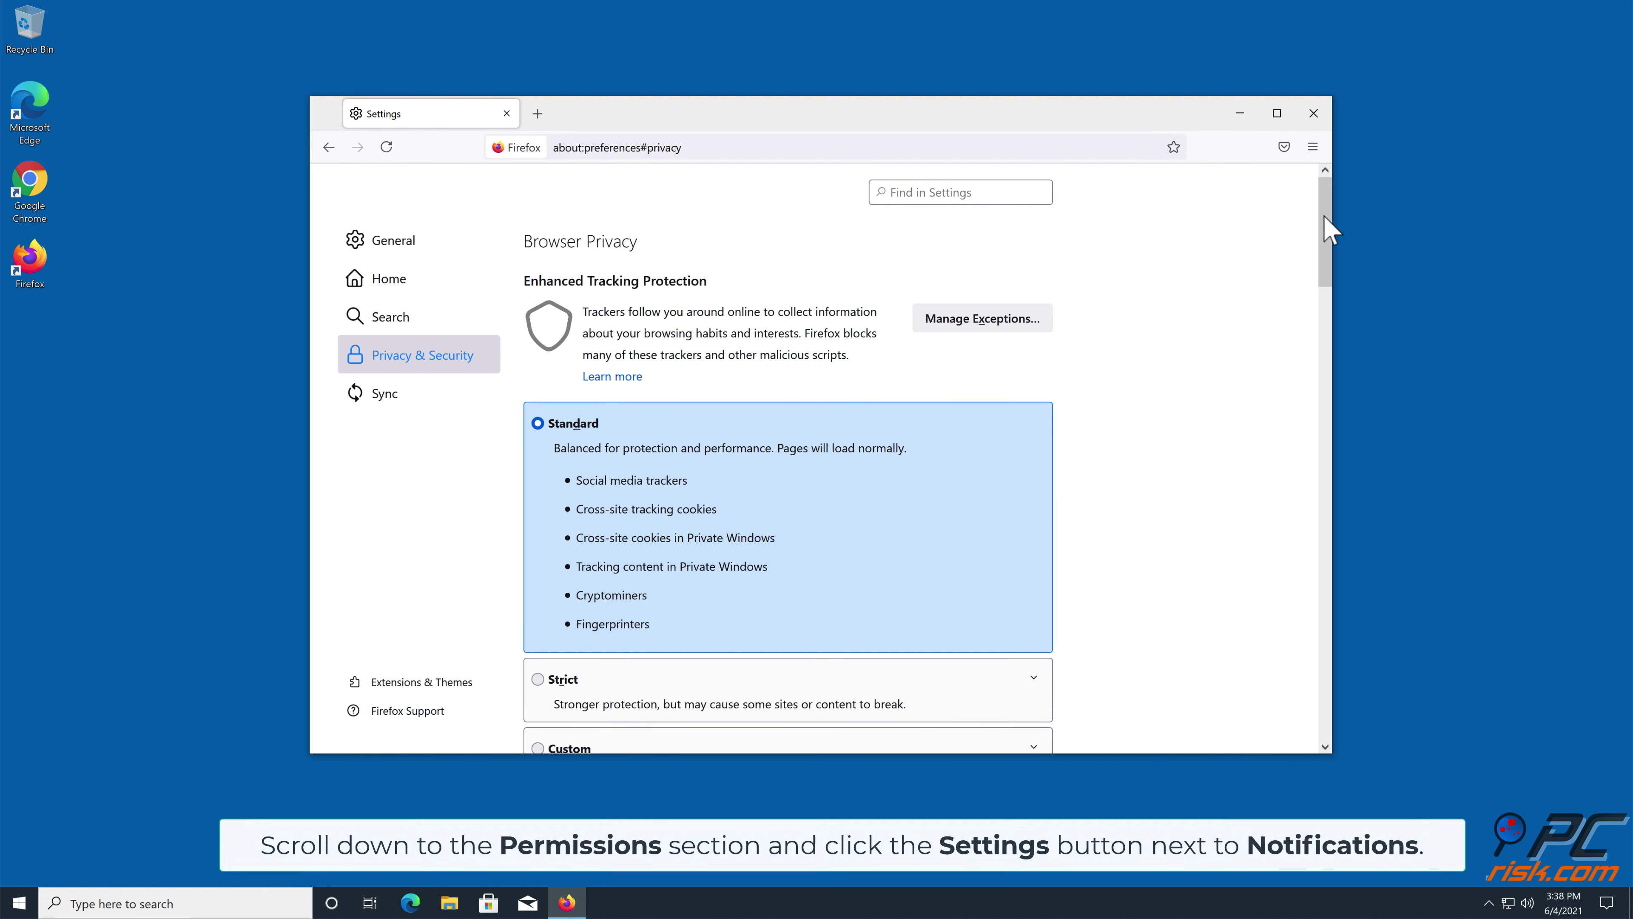
drag(1323, 228, 1302, 522)
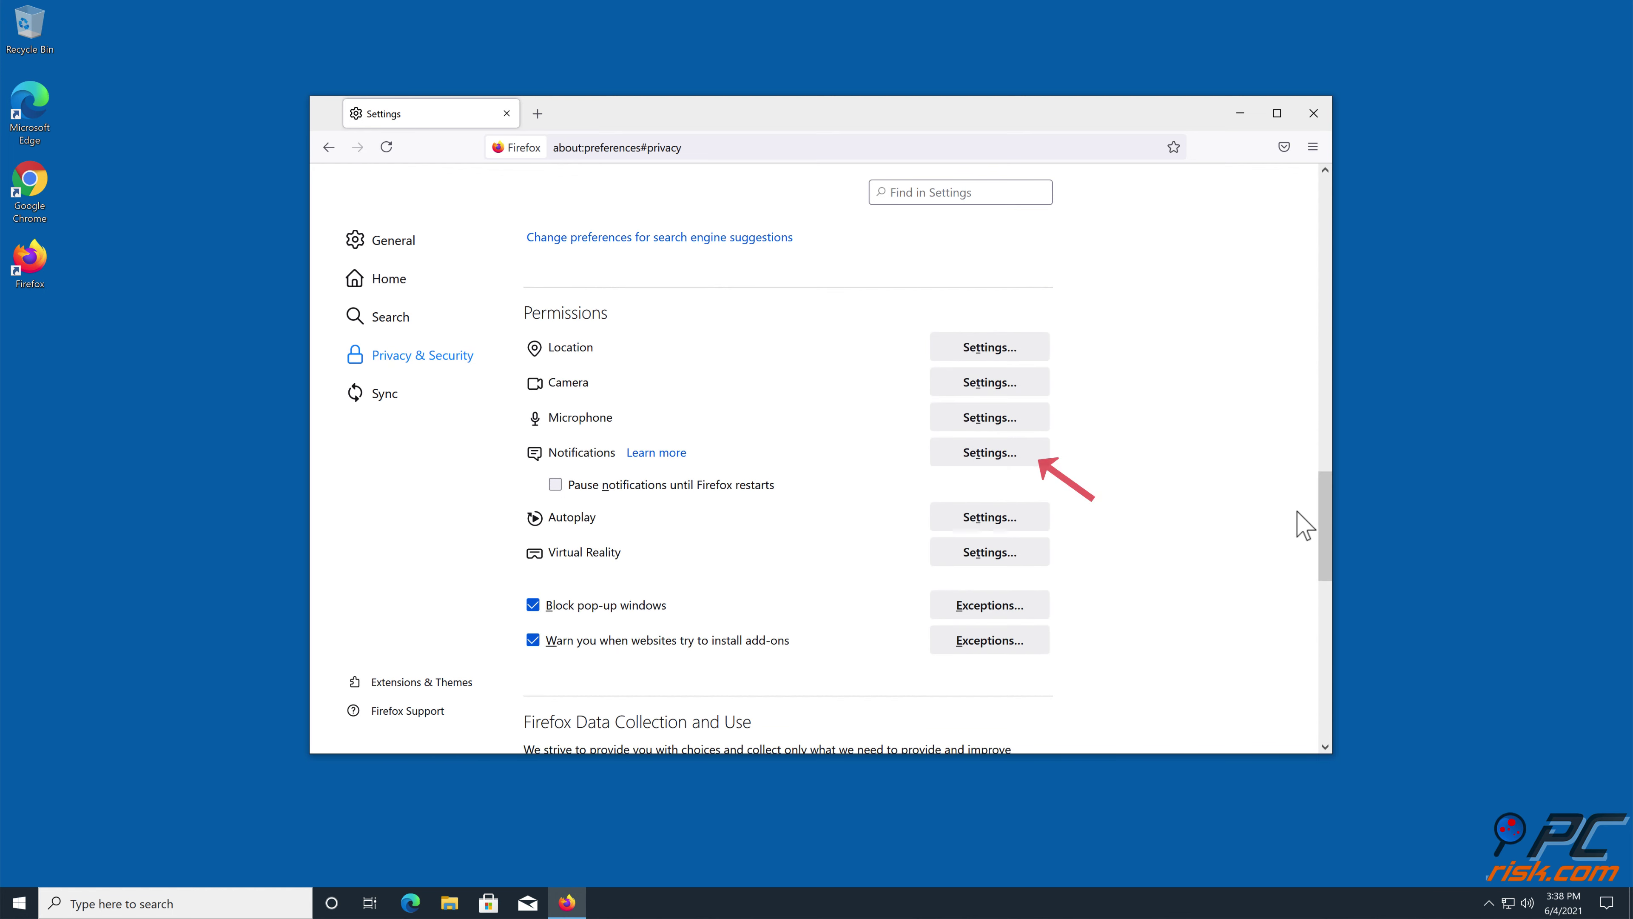
- Set h.captcharesolver.com's notification status to Block in Firefox, save the change, and close the browser
click(977, 453)
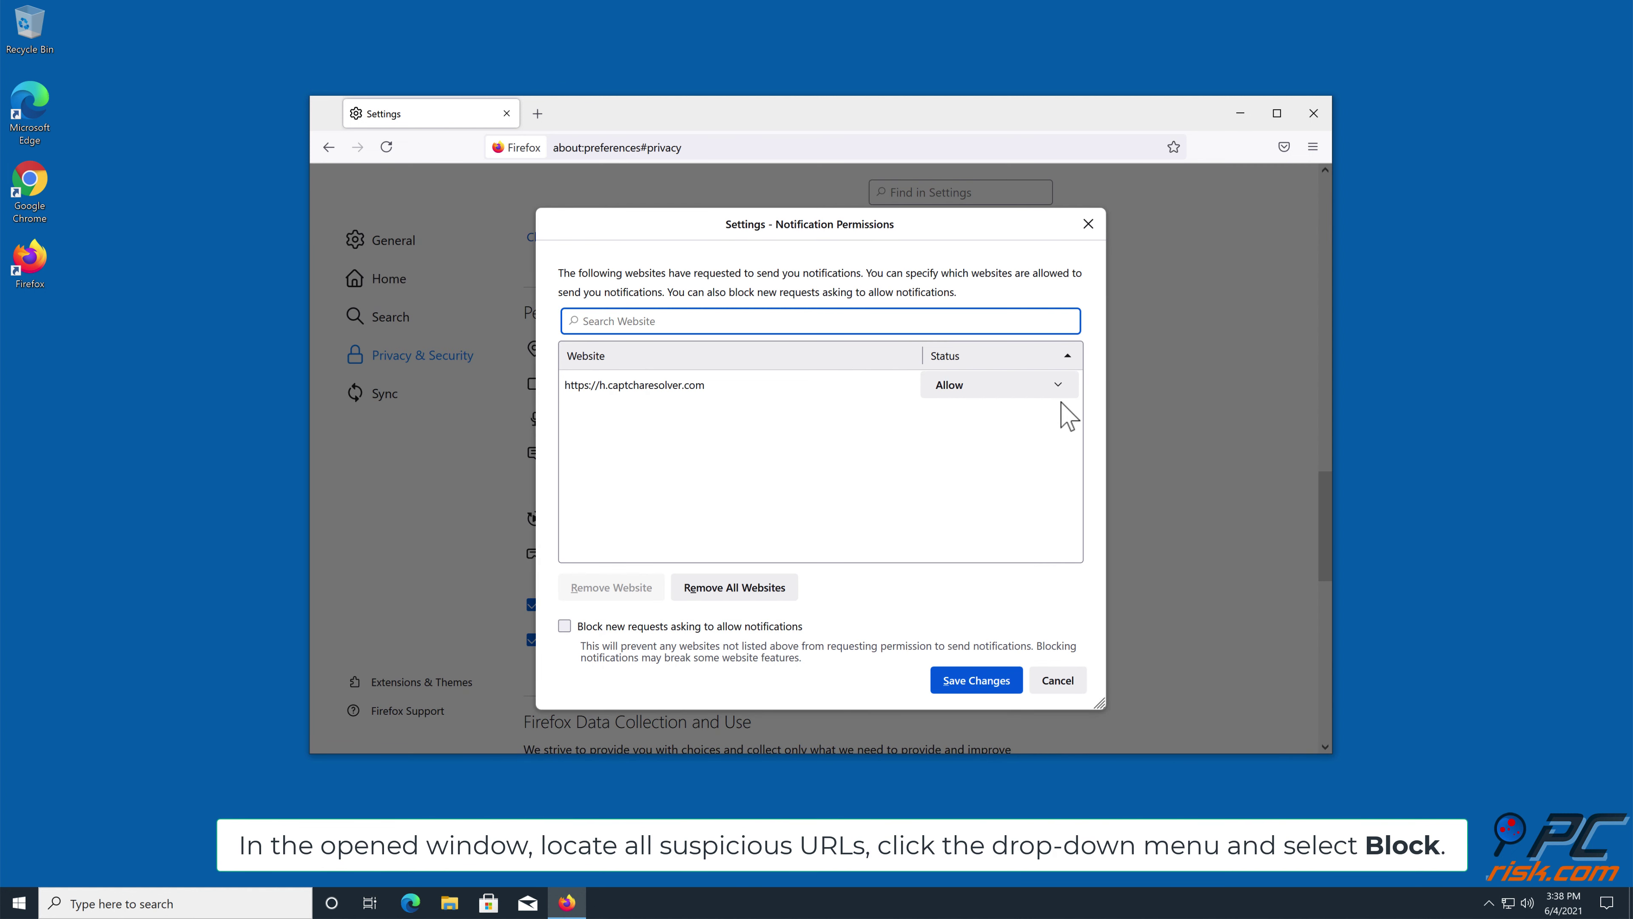
click(1057, 387)
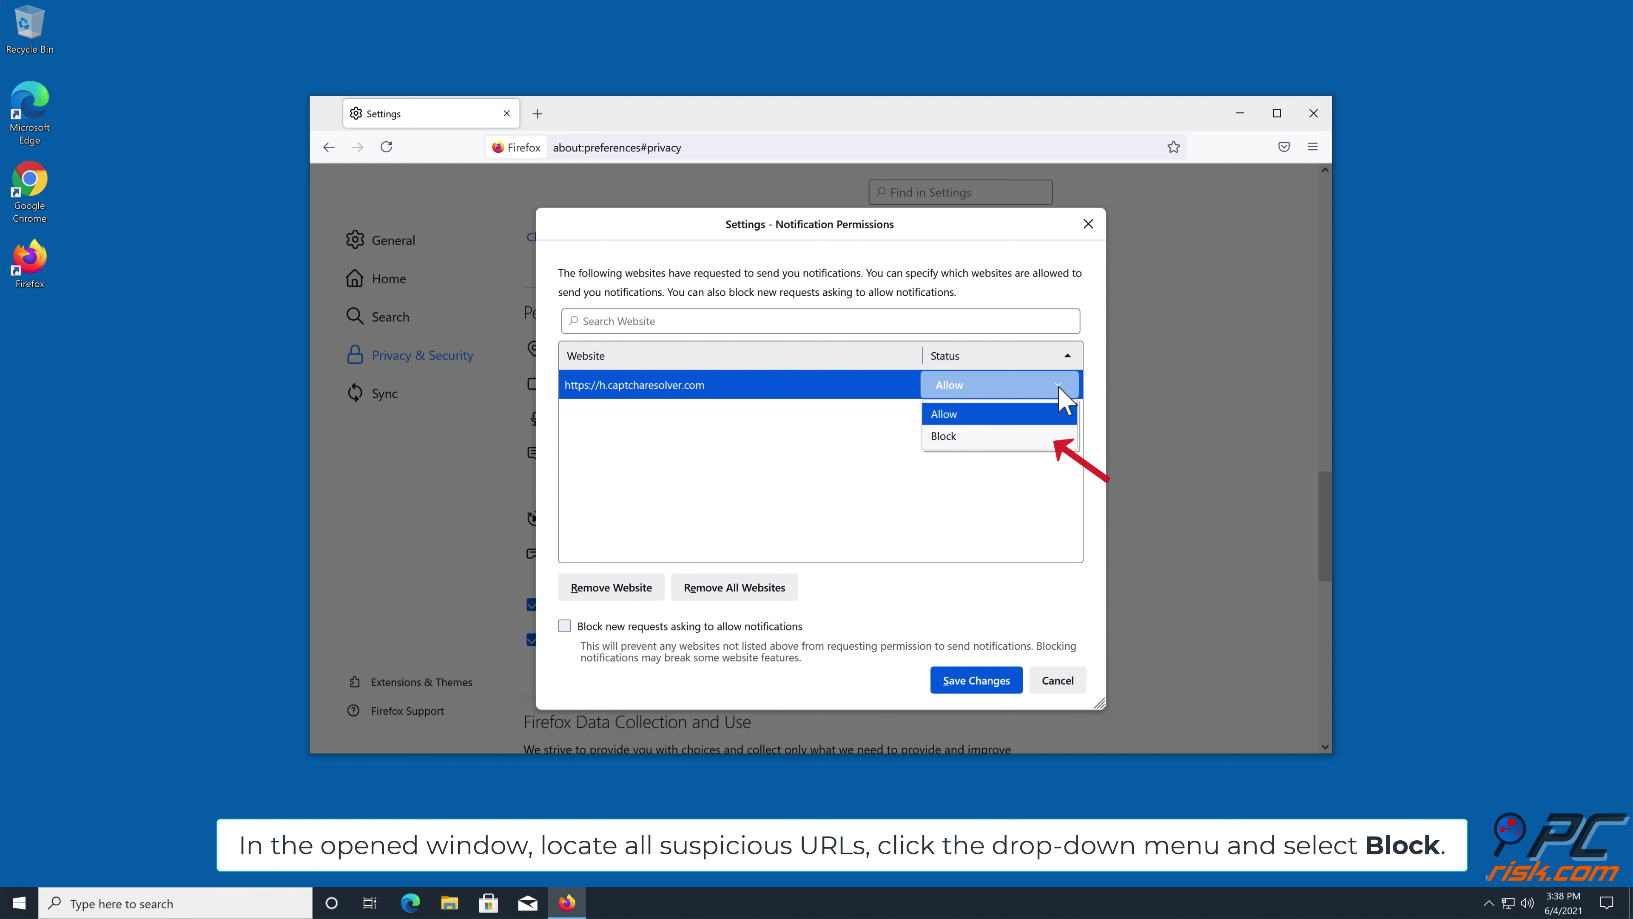
click(964, 436)
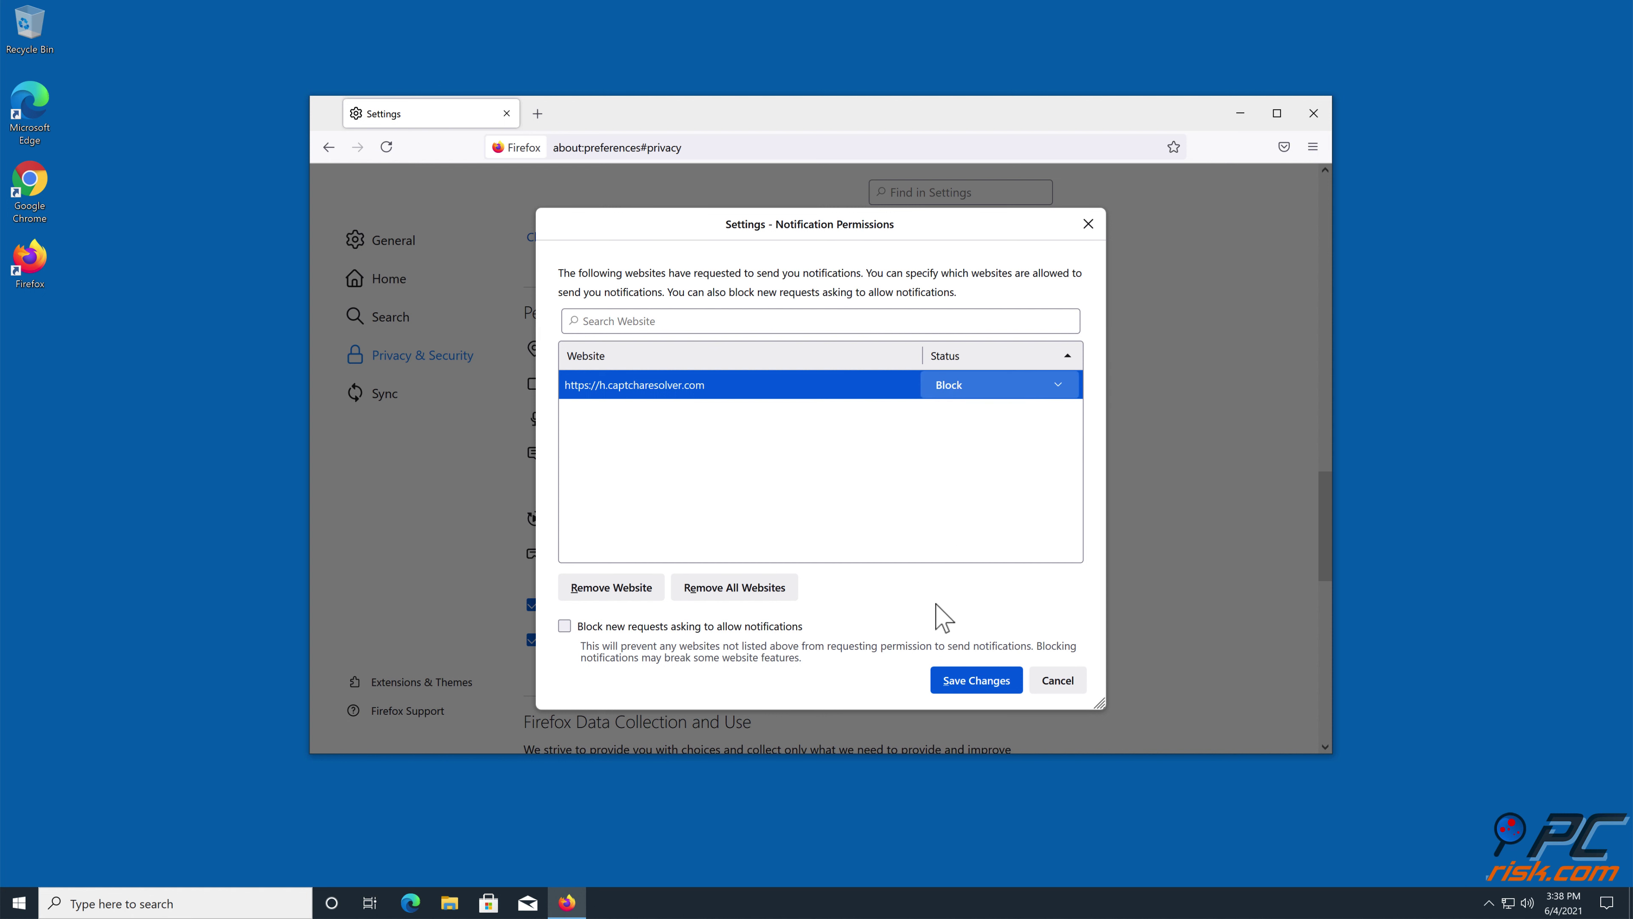
click(976, 682)
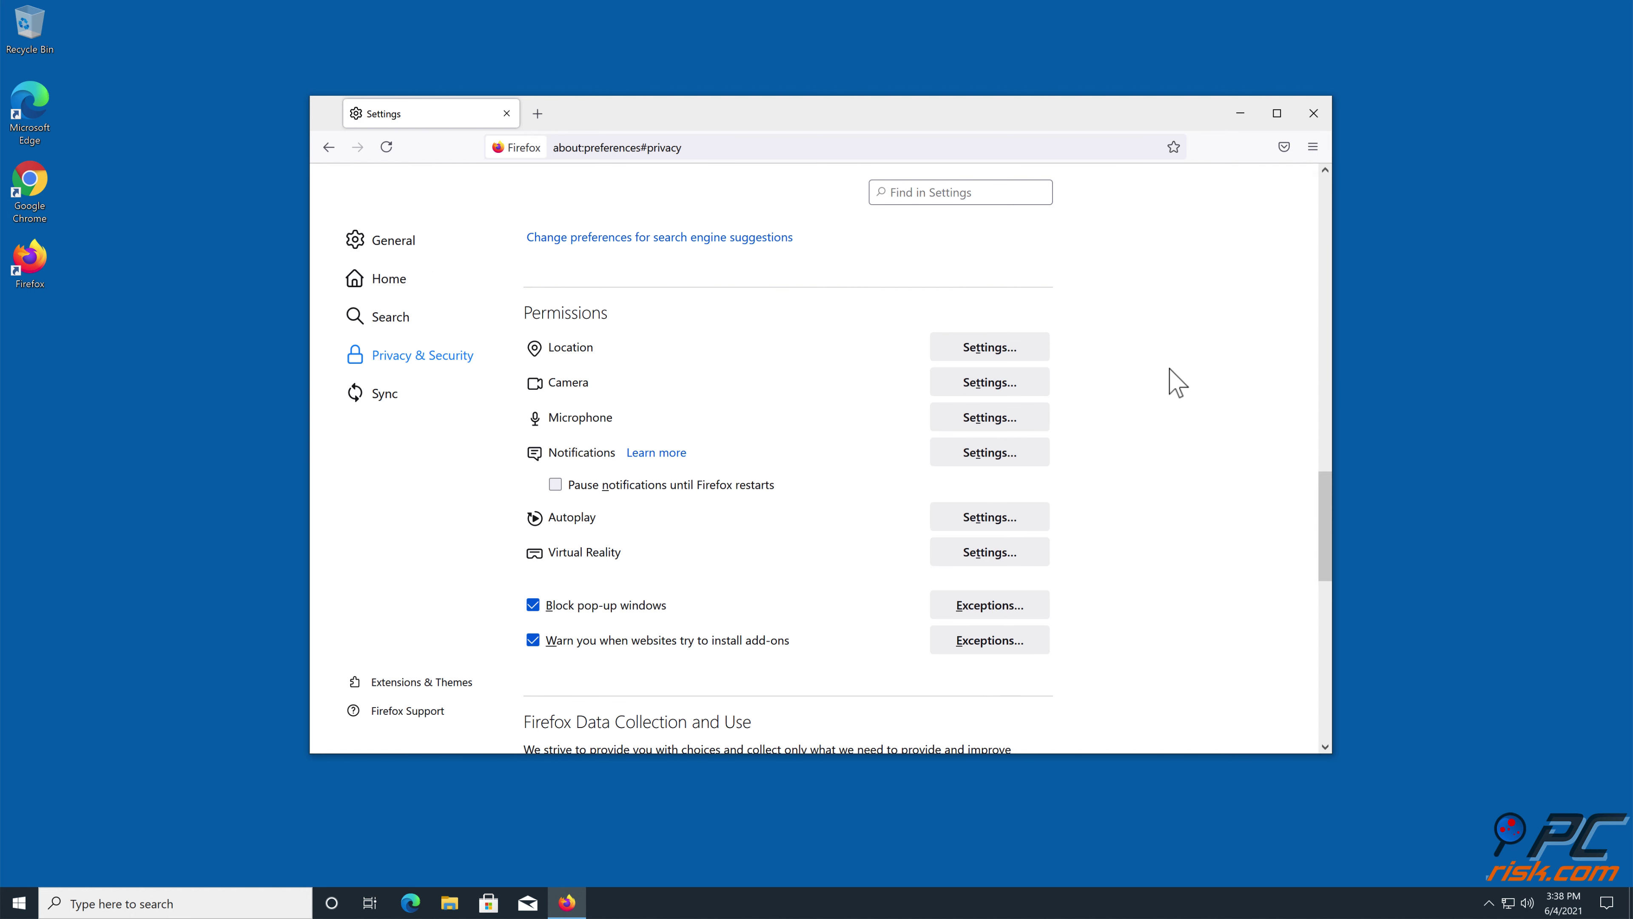
click(1312, 114)
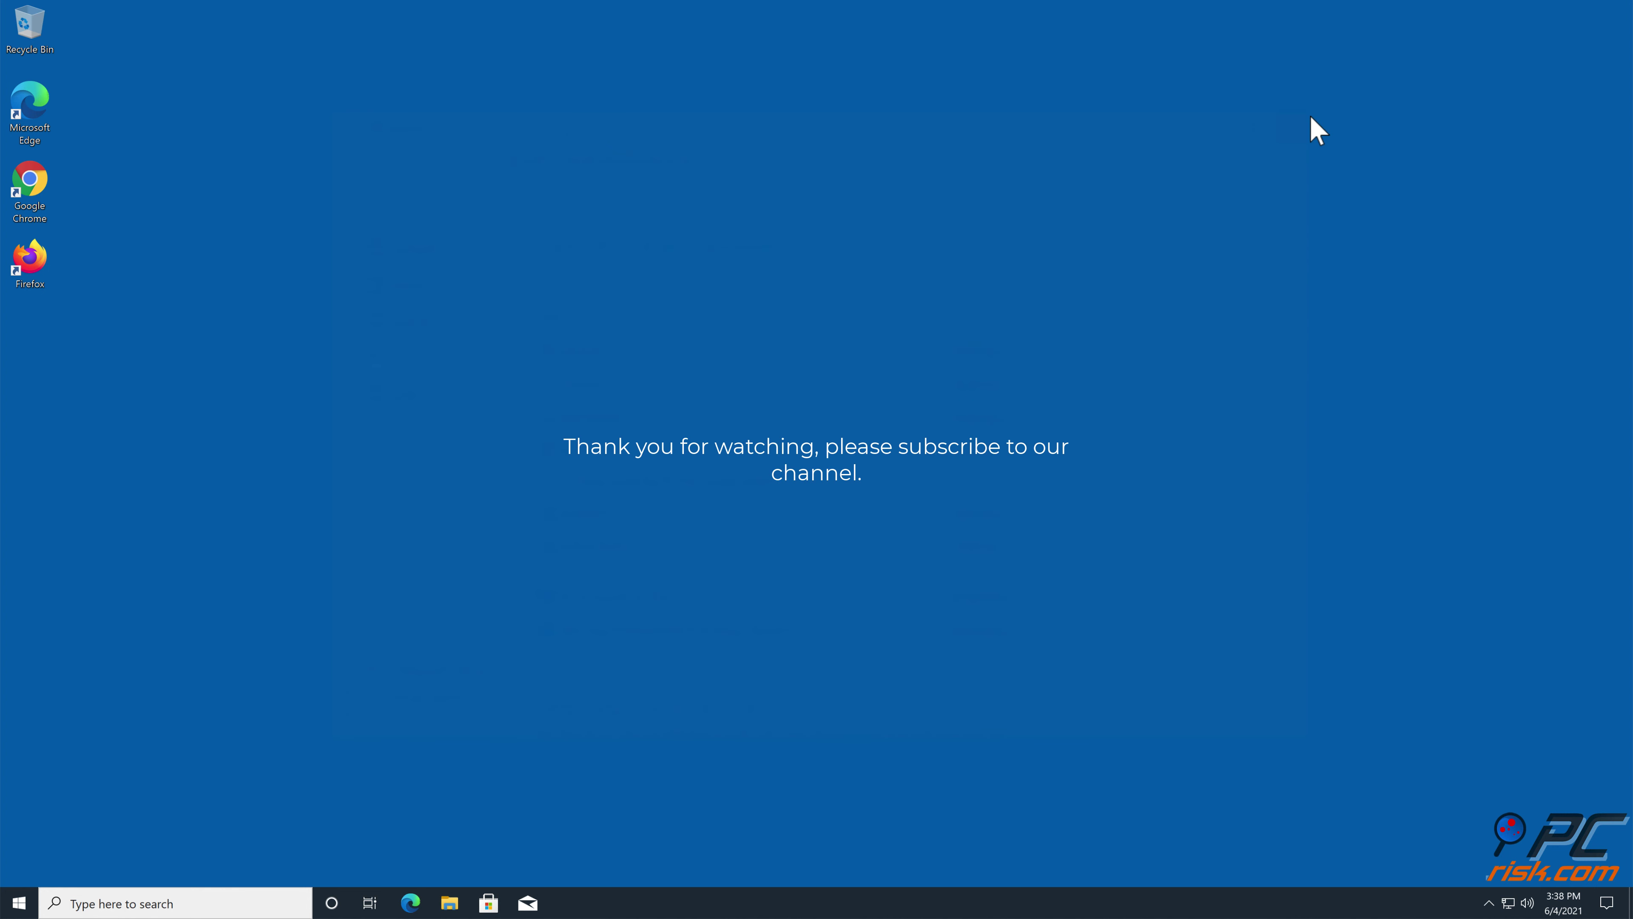